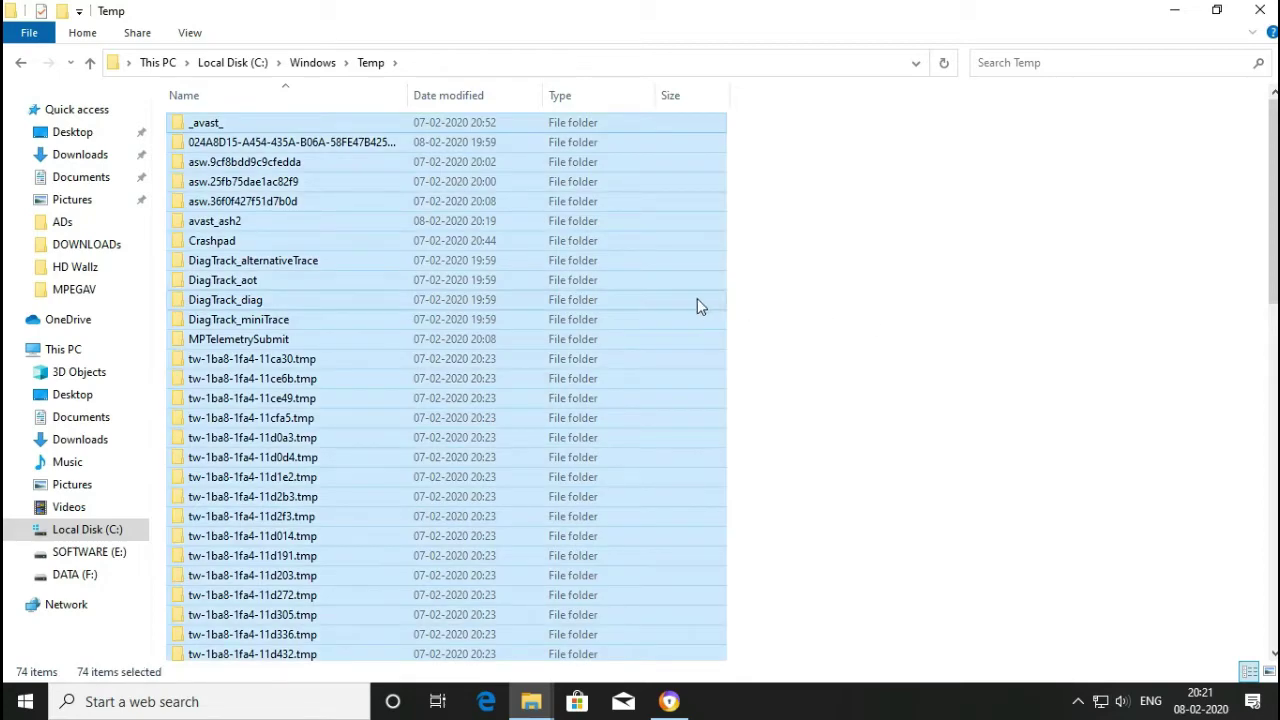
Permanently delete all selected items in the Windows Temp folder, skipping the file that is in use
key(shift+Delete)
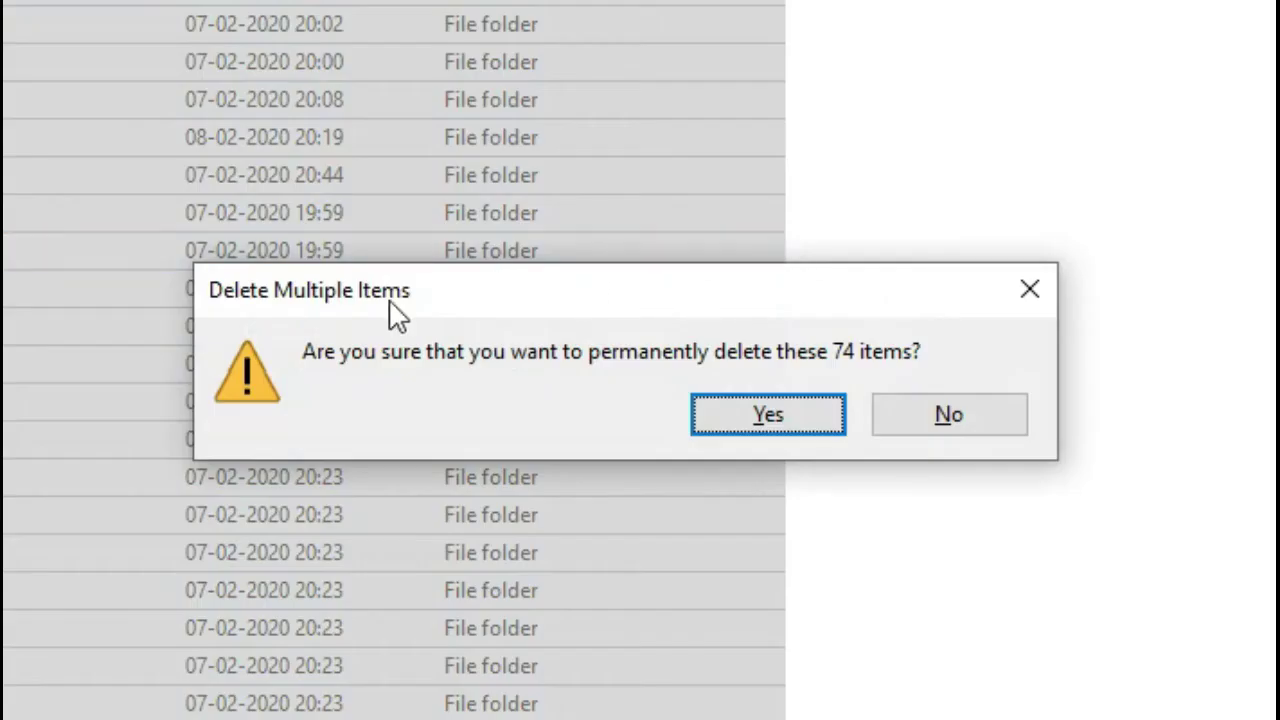
click(777, 417)
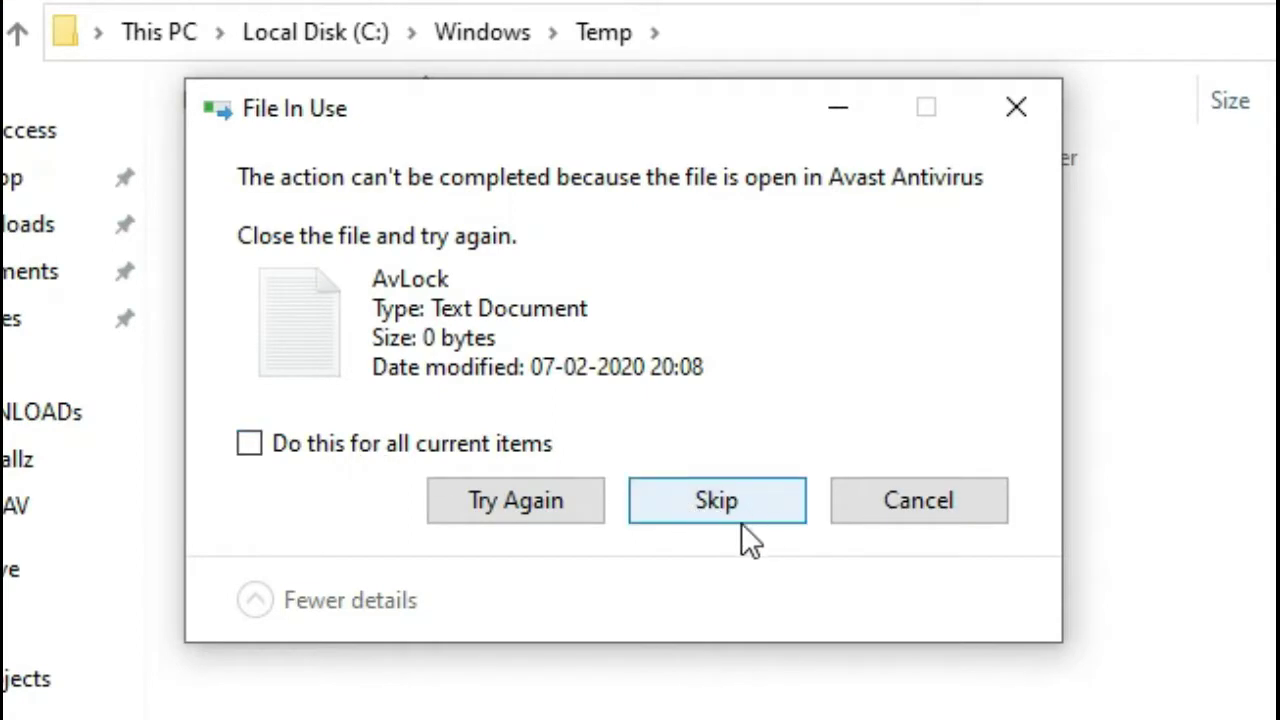
click(739, 515)
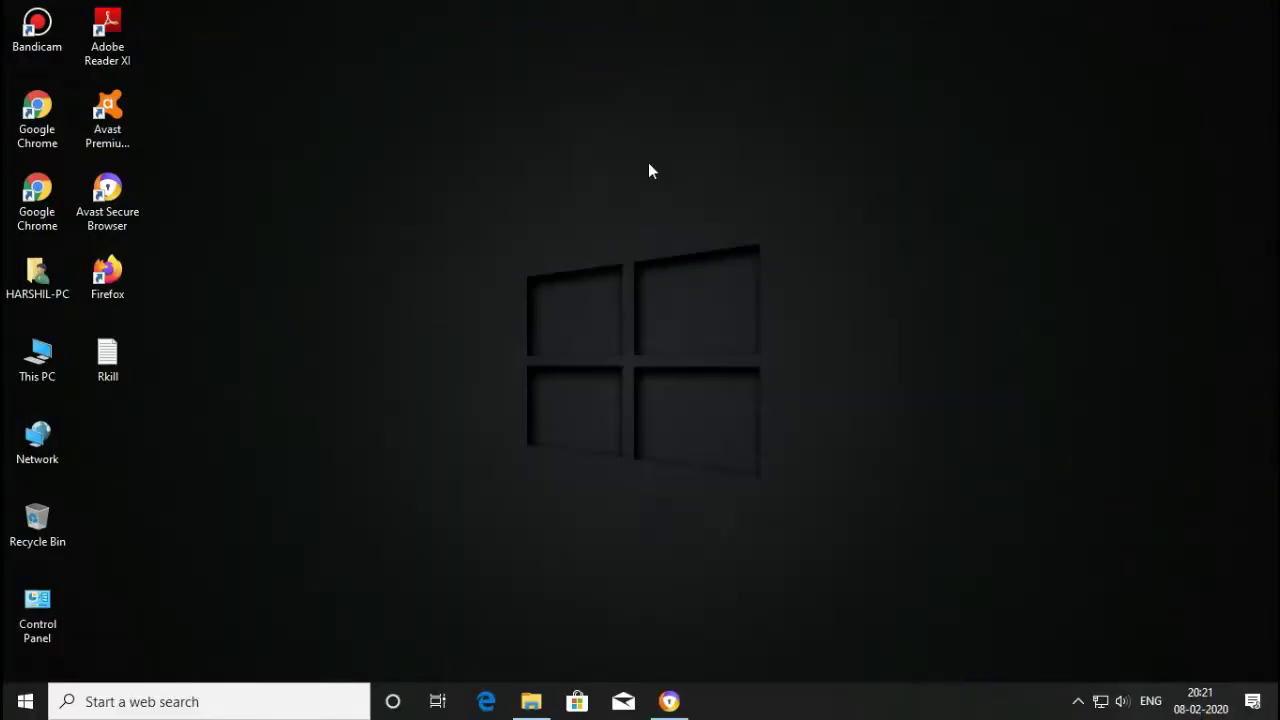
Refresh the desktop and open Local Disk (C:) from This PC
right_click(650, 171)
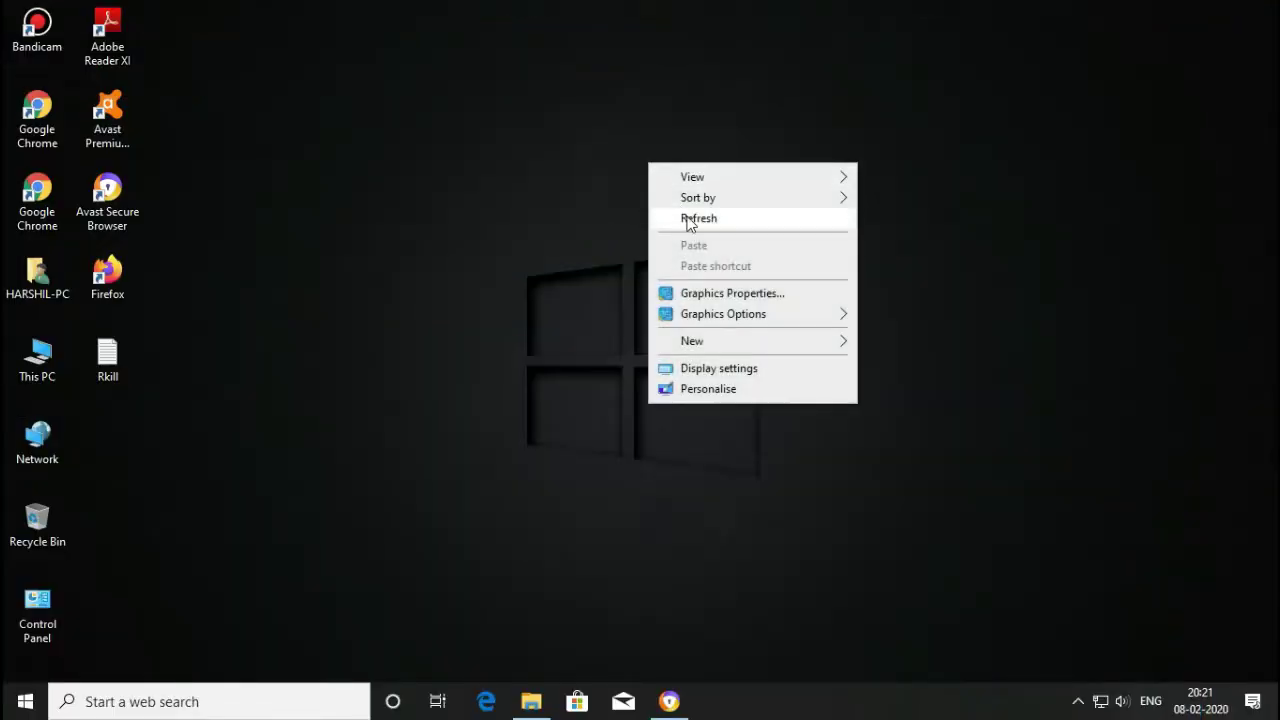
click(695, 218)
click(38, 360)
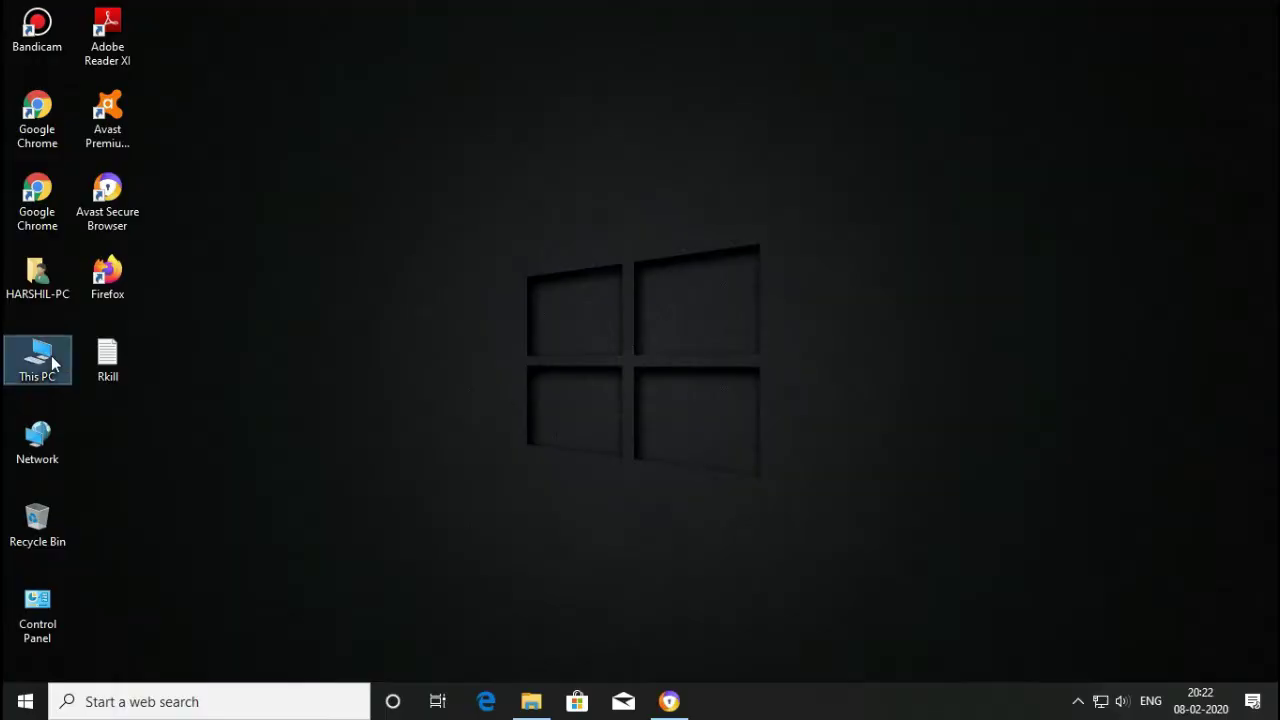
double_click(52, 364)
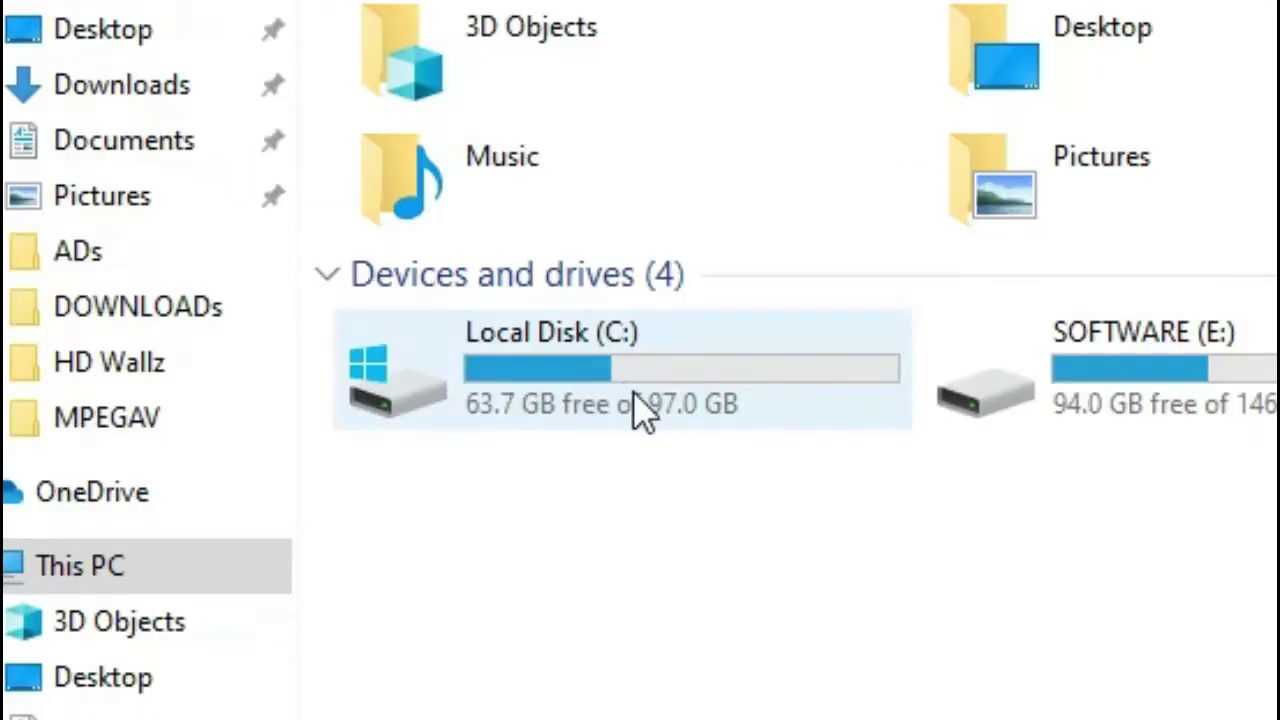
double_click(634, 410)
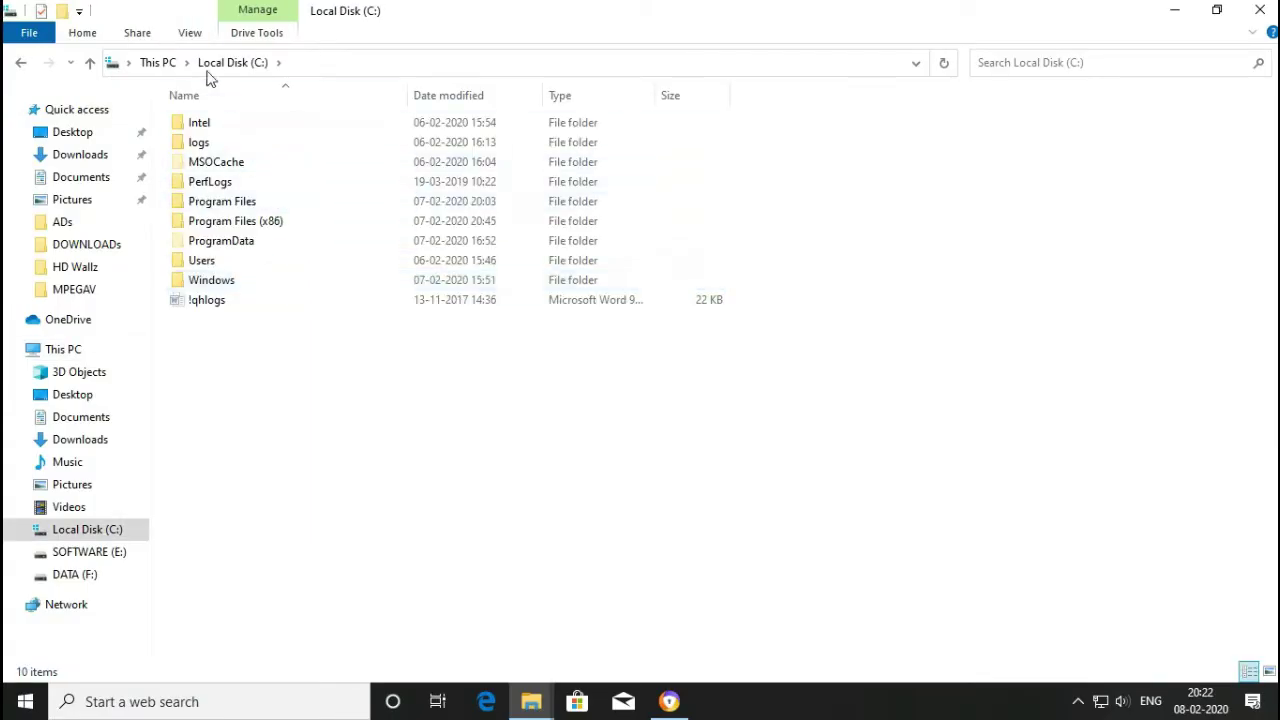
Check that the display of hidden items is enabled for Local Disk (C:)
click(196, 36)
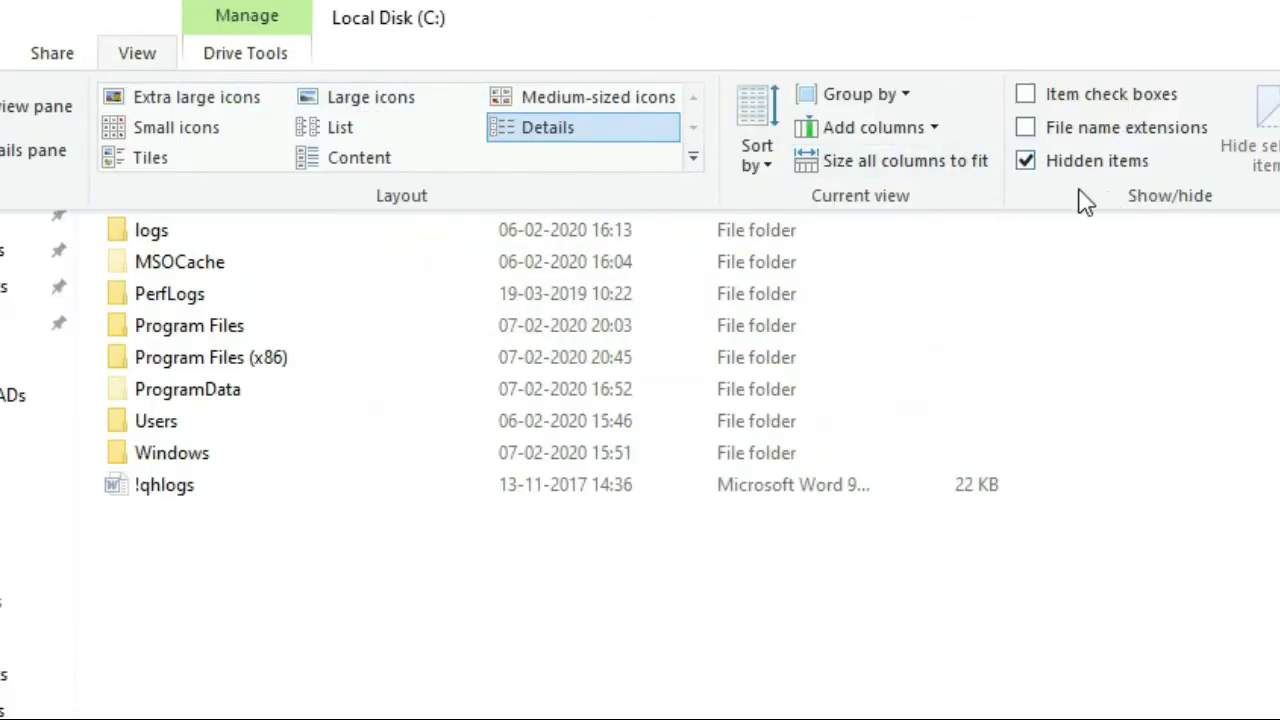
click(837, 194)
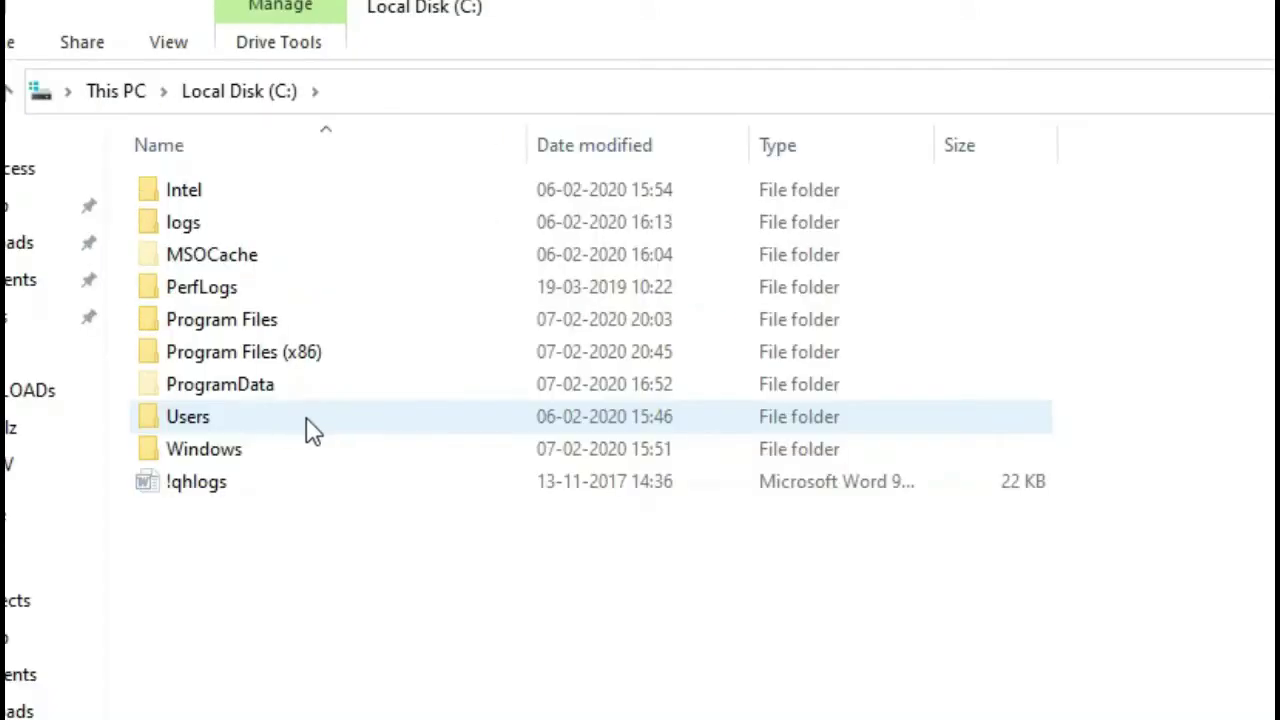
click(263, 266)
Open the Temp folder located under Users, USER, AppData, Local on drive C
double_click(290, 428)
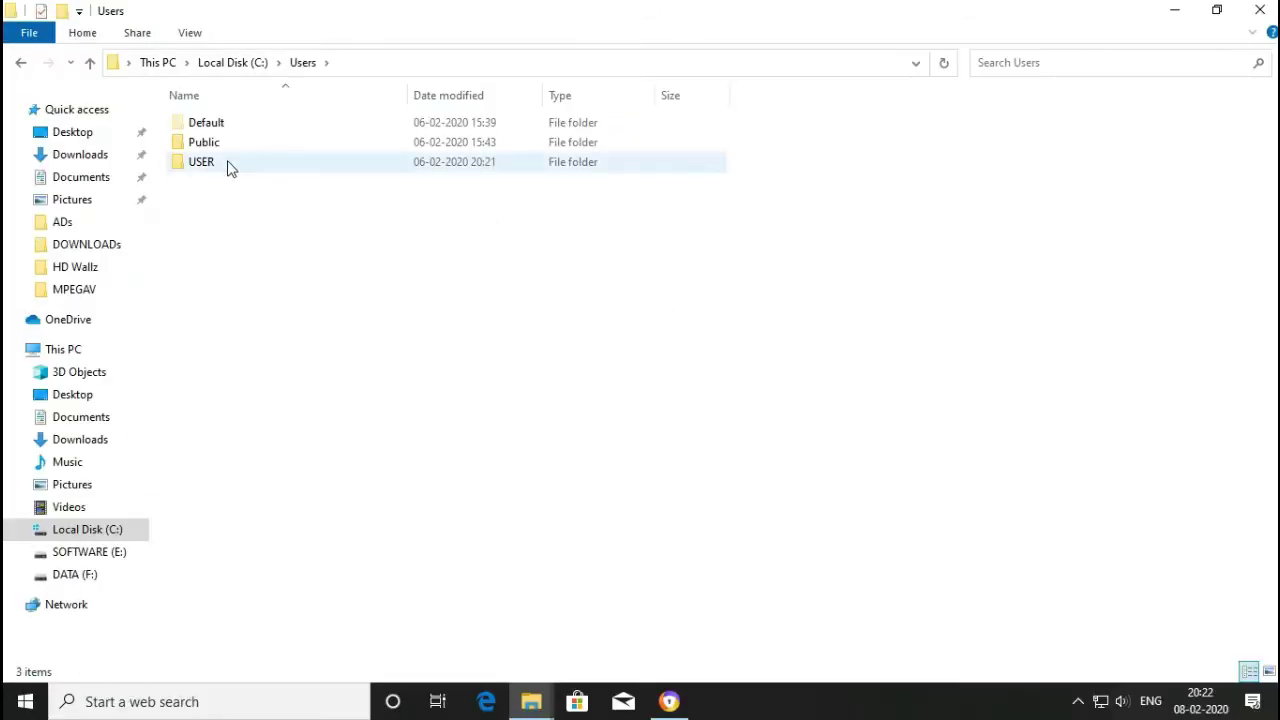
double_click(236, 166)
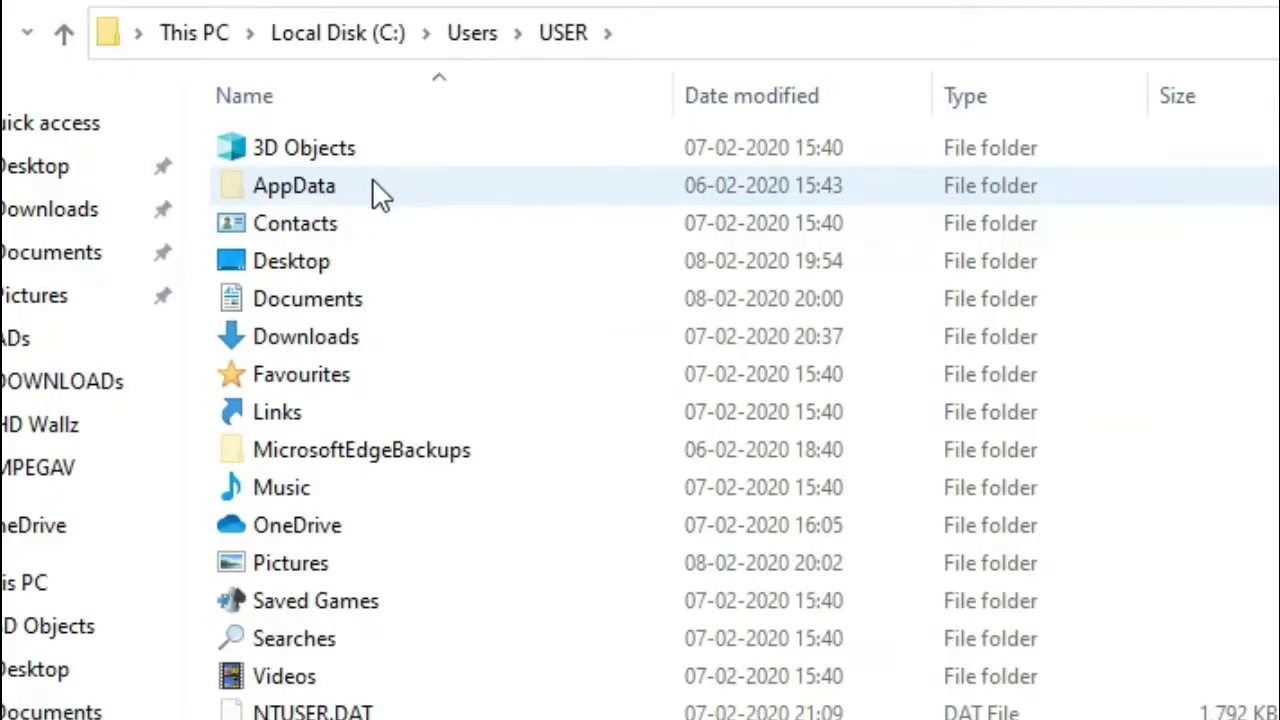
double_click(381, 193)
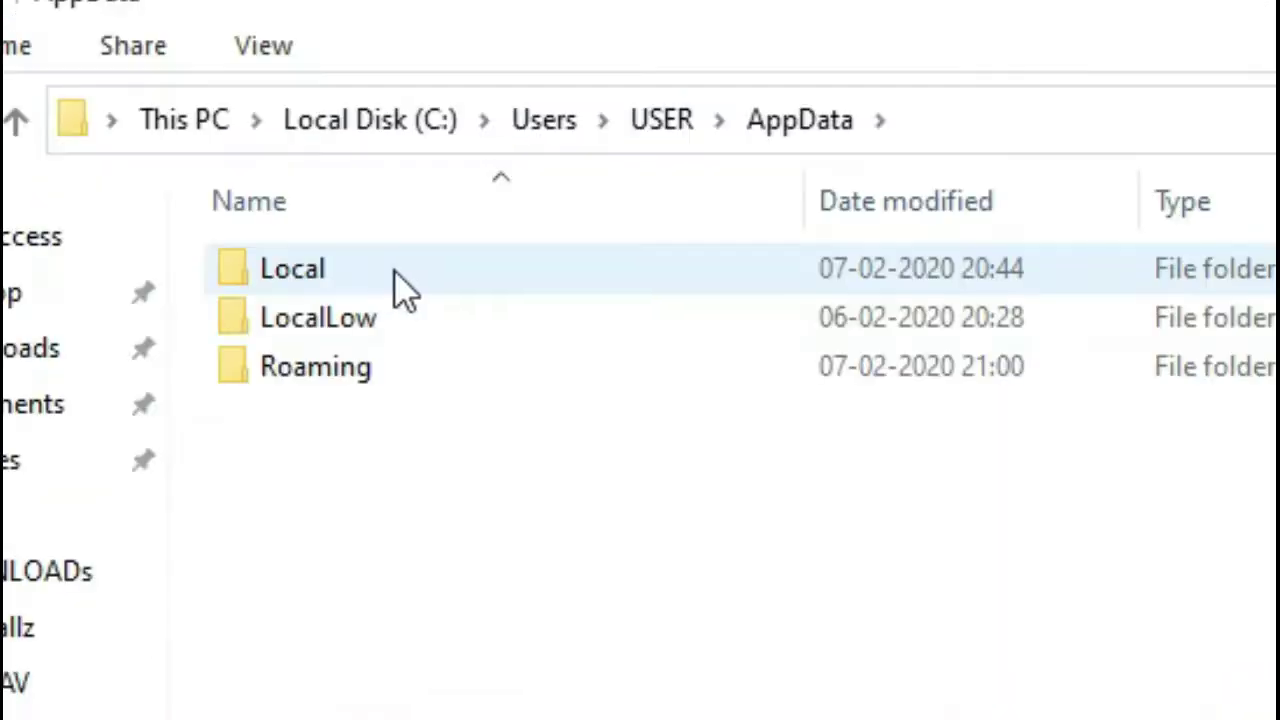
double_click(385, 288)
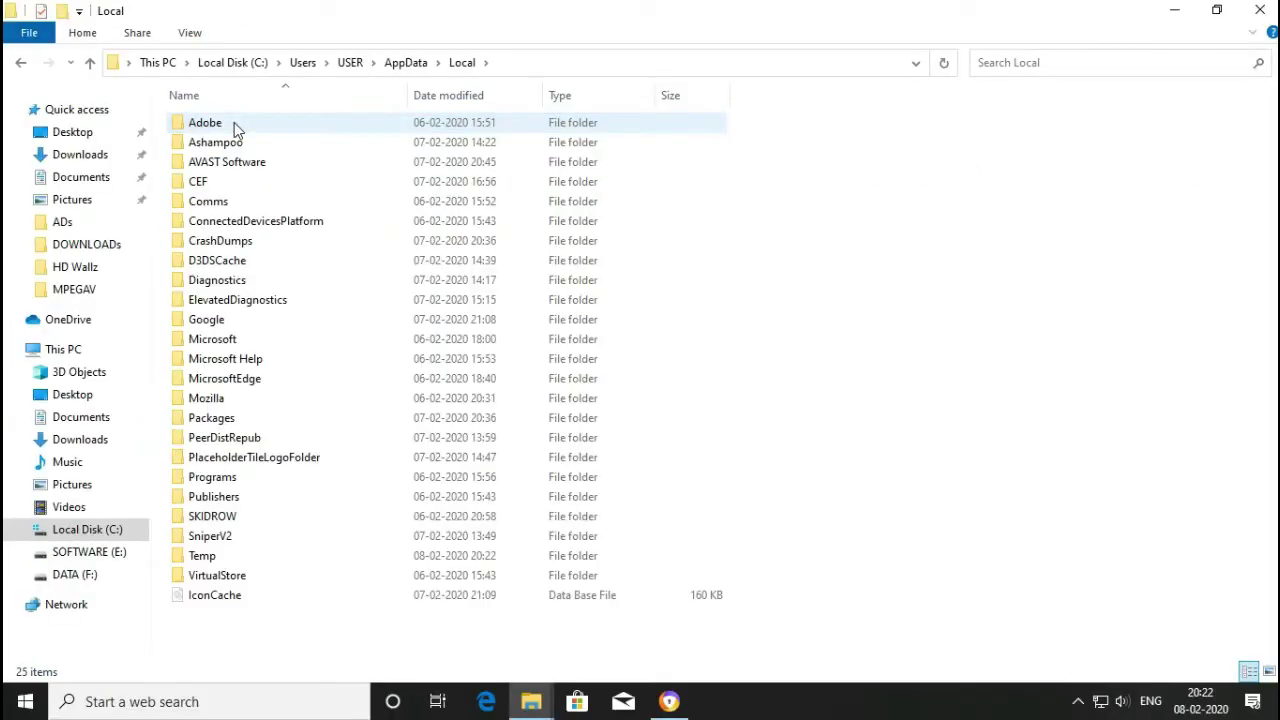
mouse_move(252, 559)
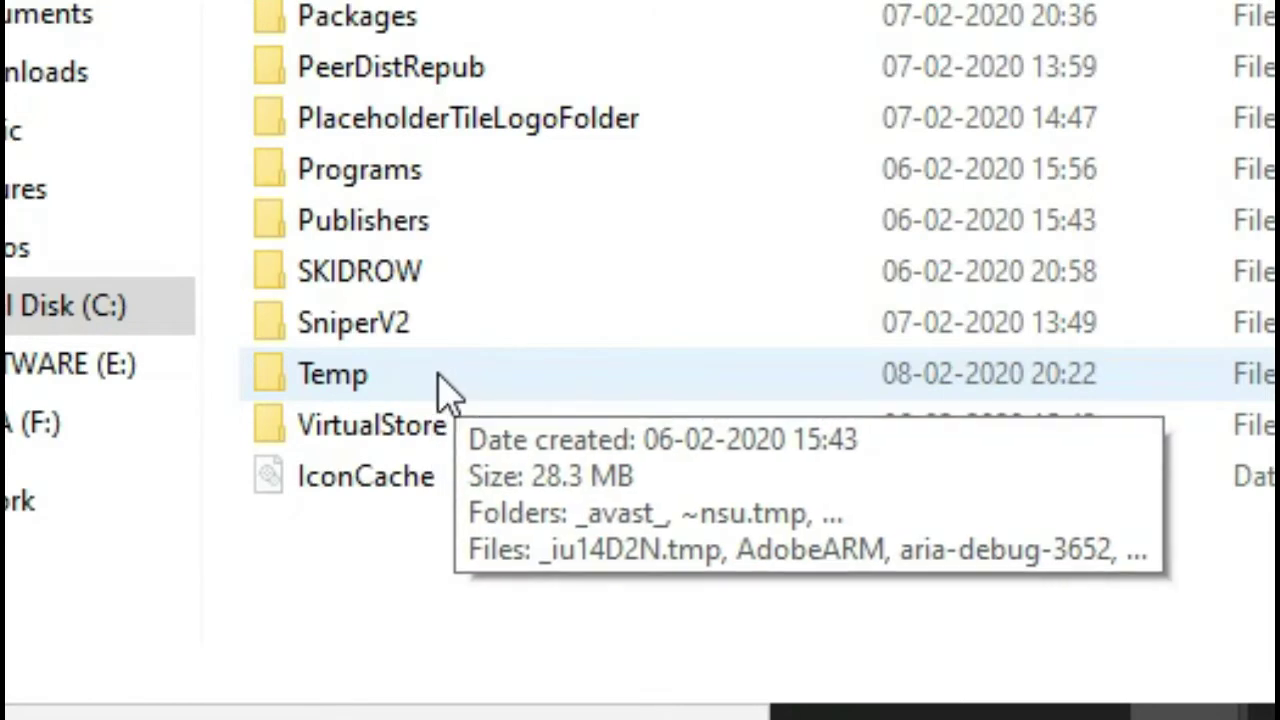
double_click(445, 388)
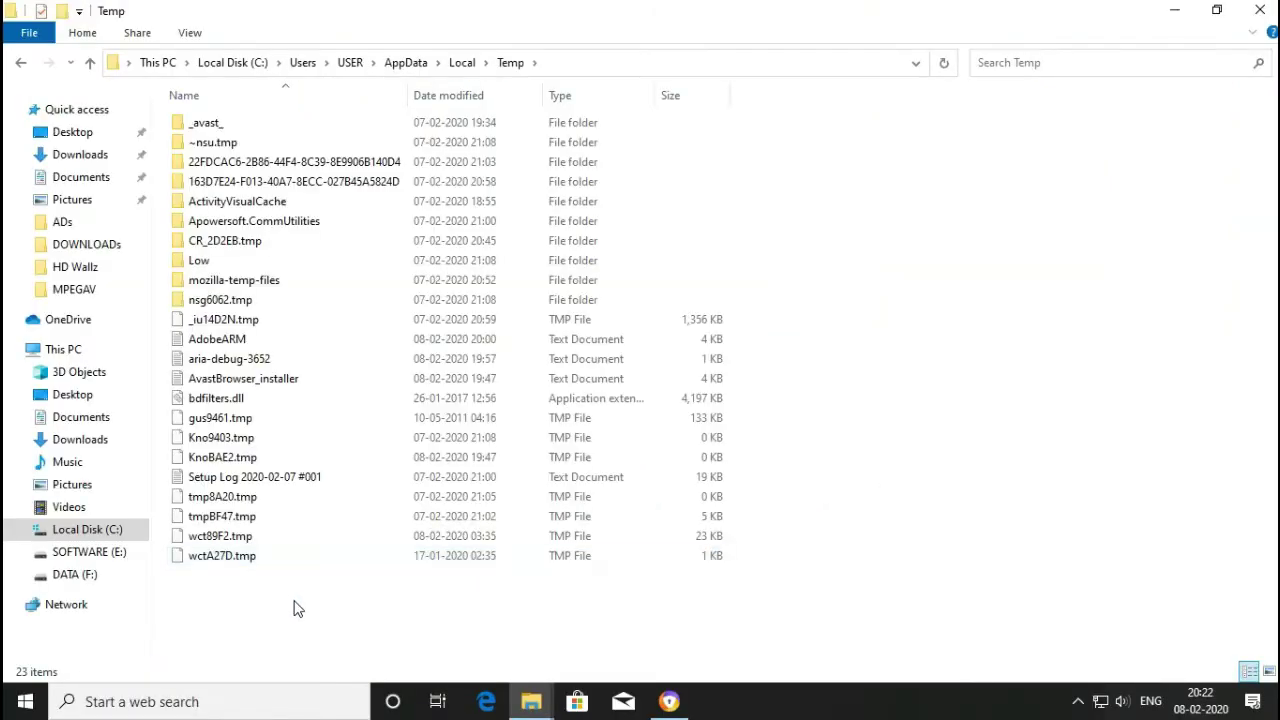
Permanently delete all items in the AppData Local Temp folder and refresh the folder view
drag(295, 610, 386, 113)
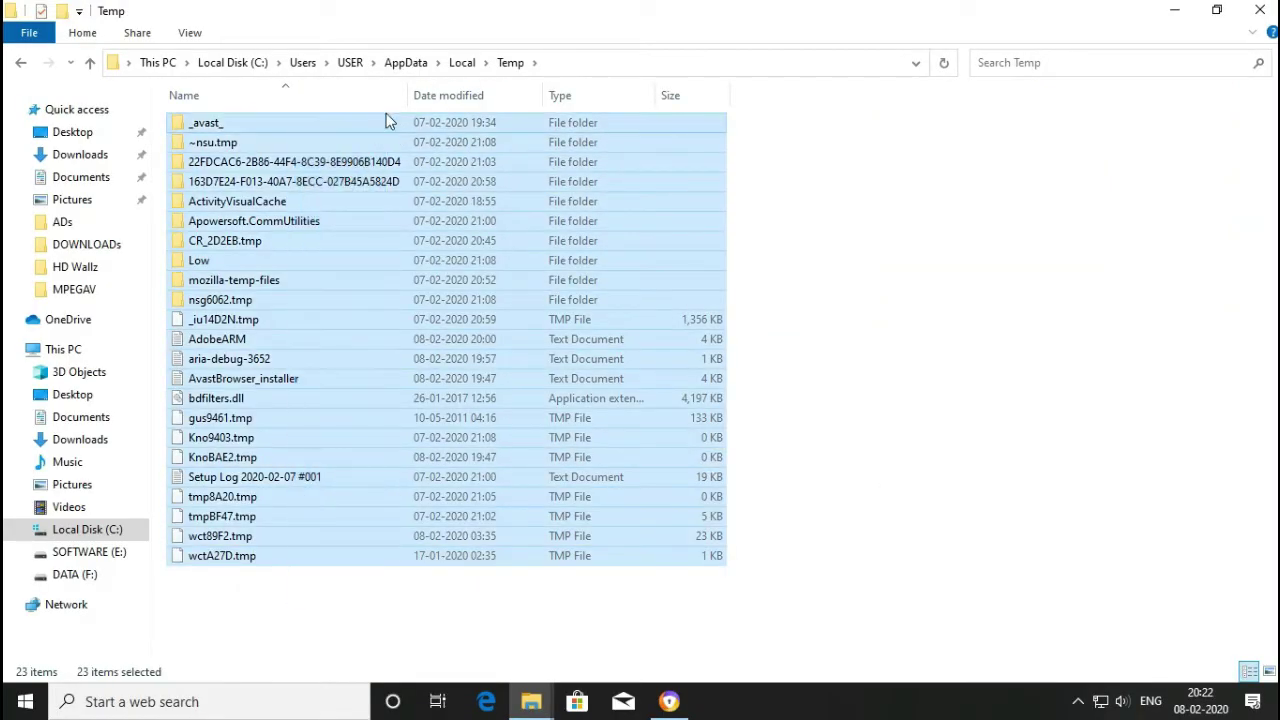
key(shift+Delete)
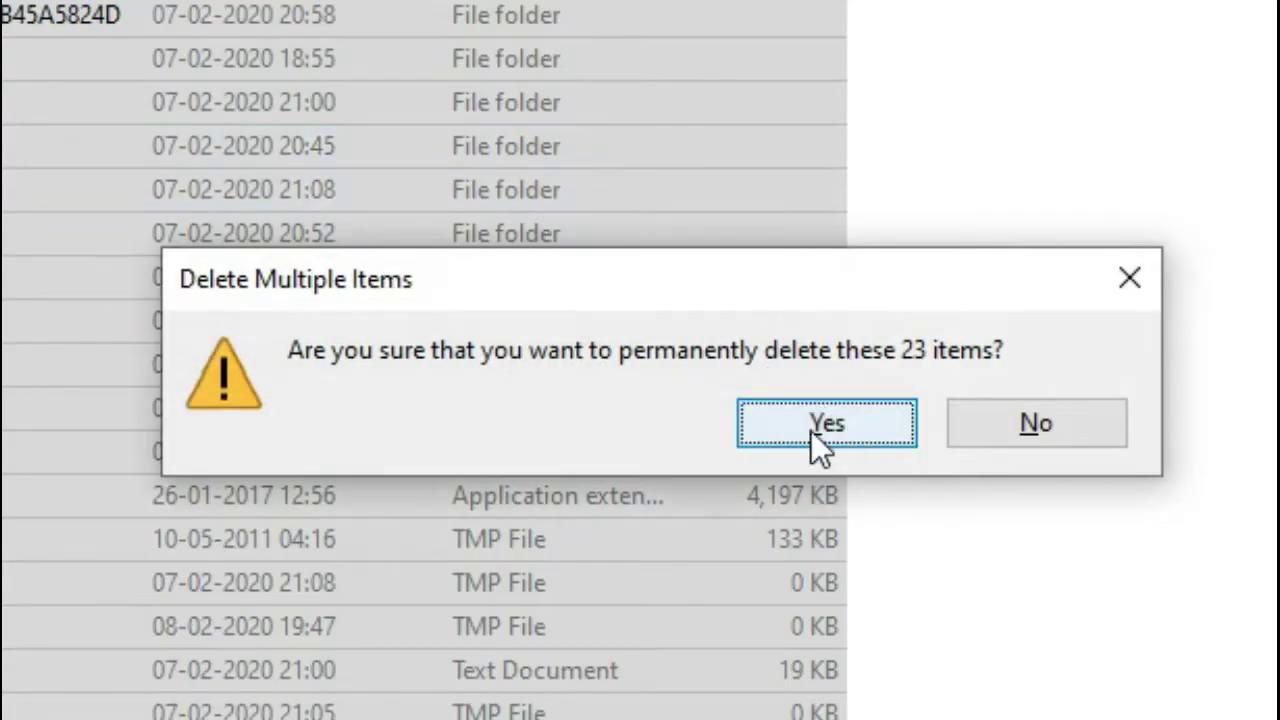
click(834, 433)
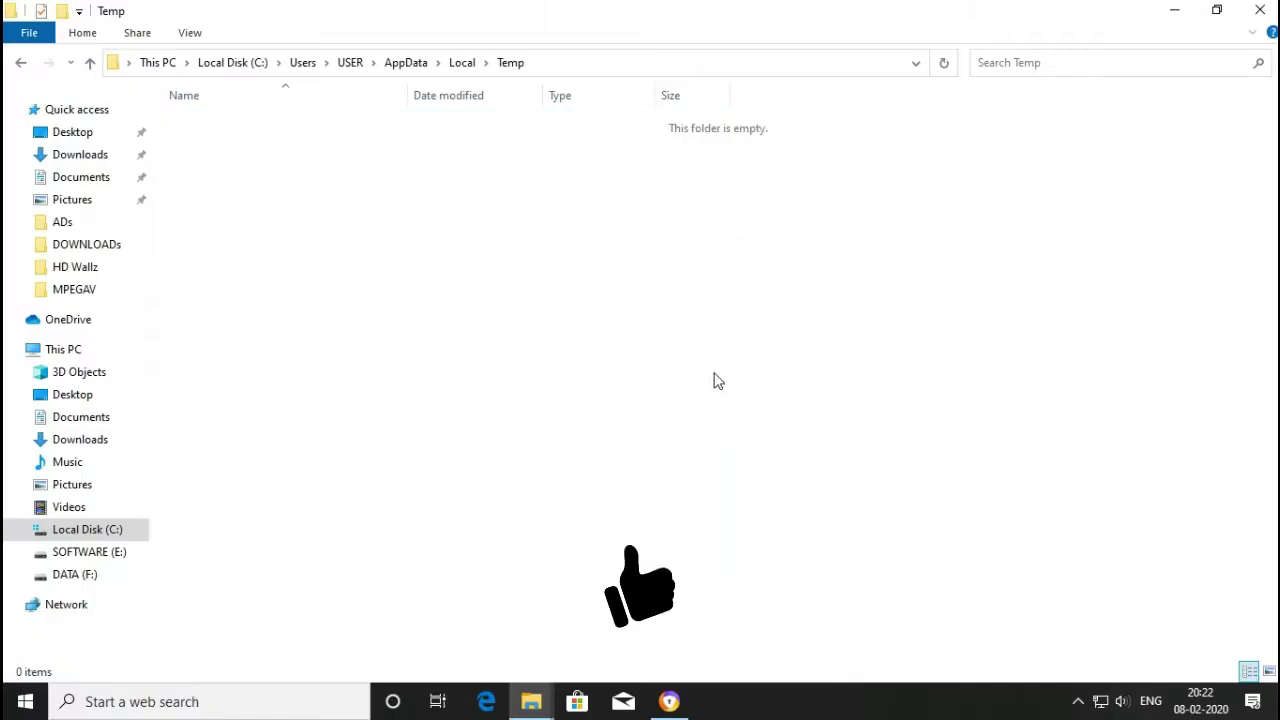
right_click(667, 257)
click(700, 333)
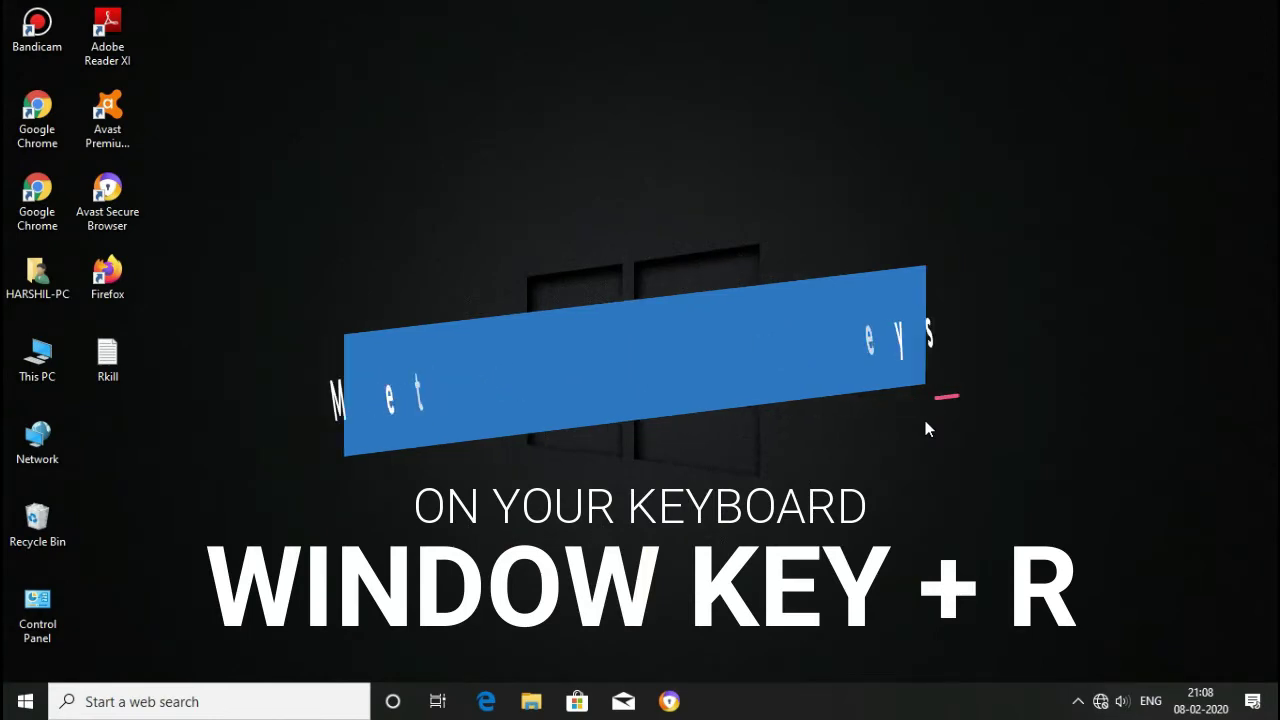
Open the Windows Temp folder by running the command temp from the Run dialog
key(super+r)
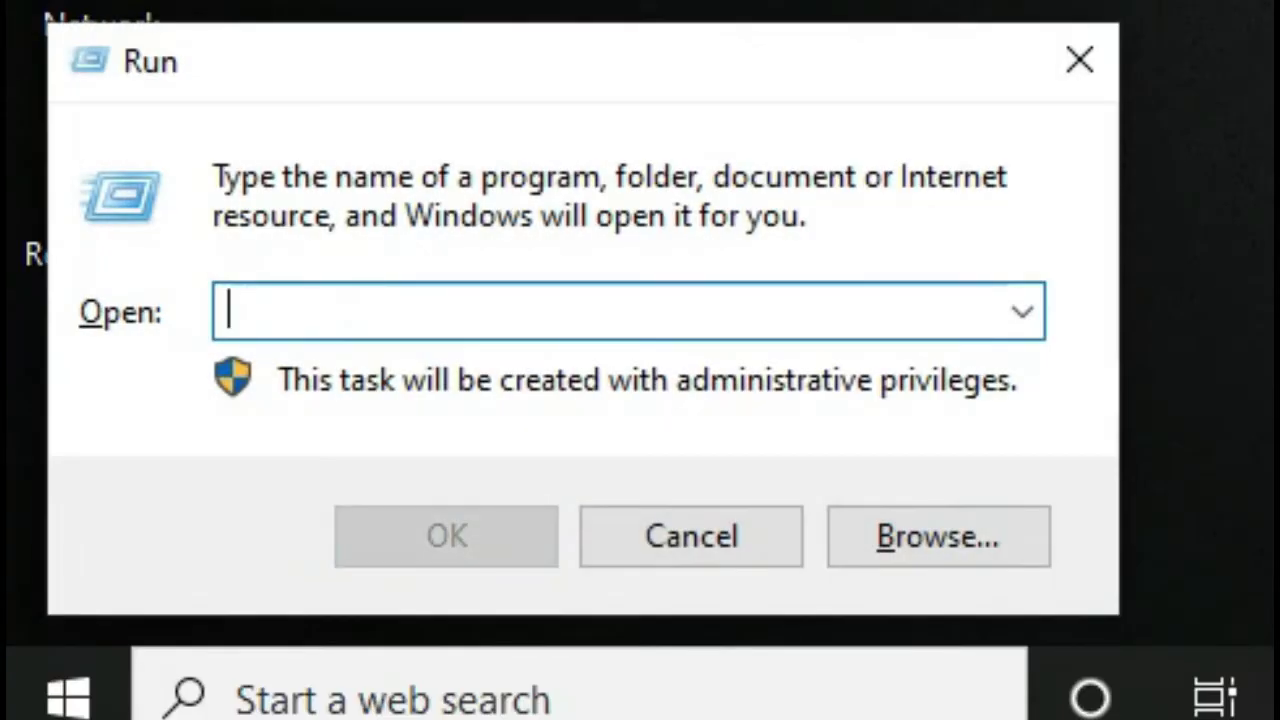
text(tem)
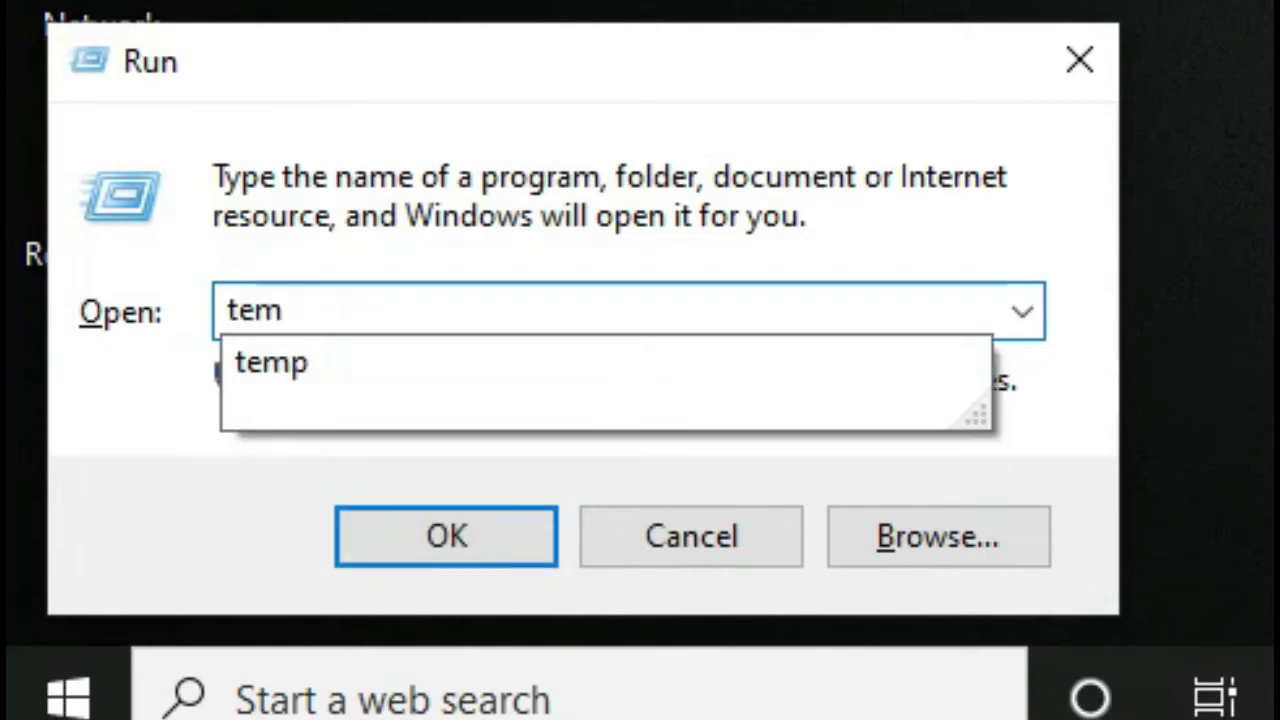
key(Escape)
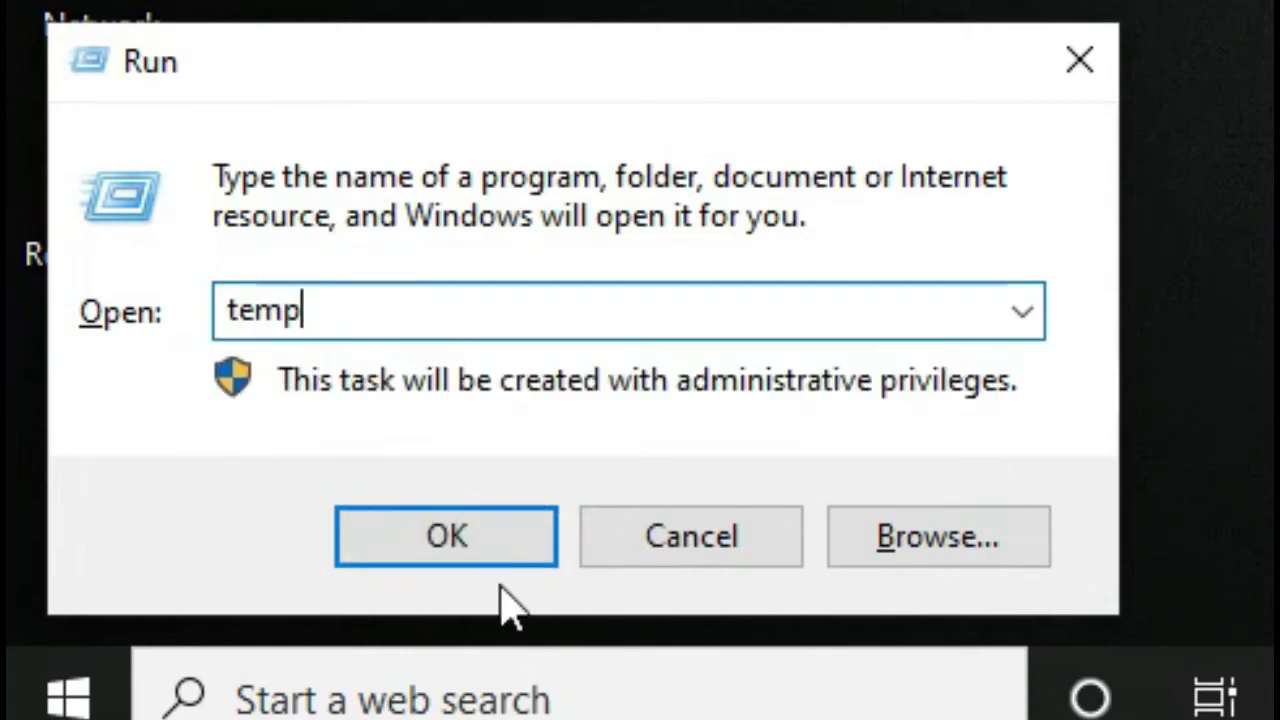
click(499, 532)
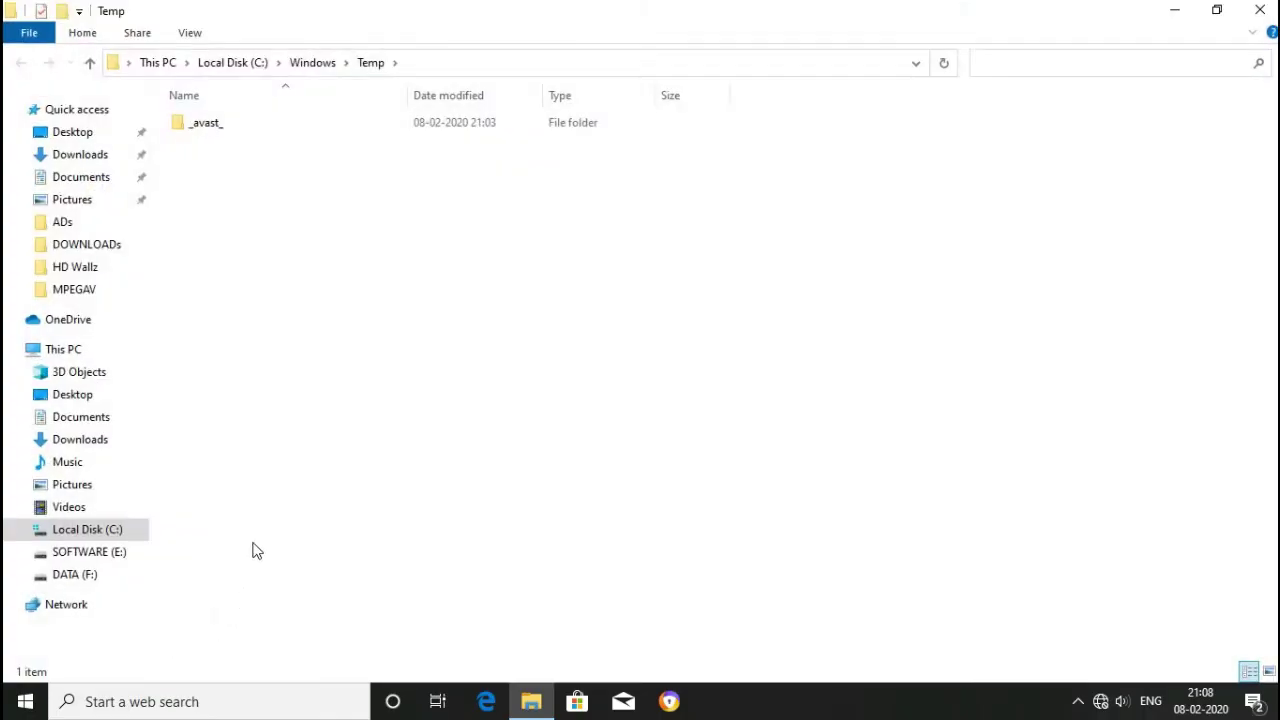
Try to delete the _avast_ folder in the Windows Temp folder, and close the folder window
drag(266, 520, 598, 131)
click(600, 230)
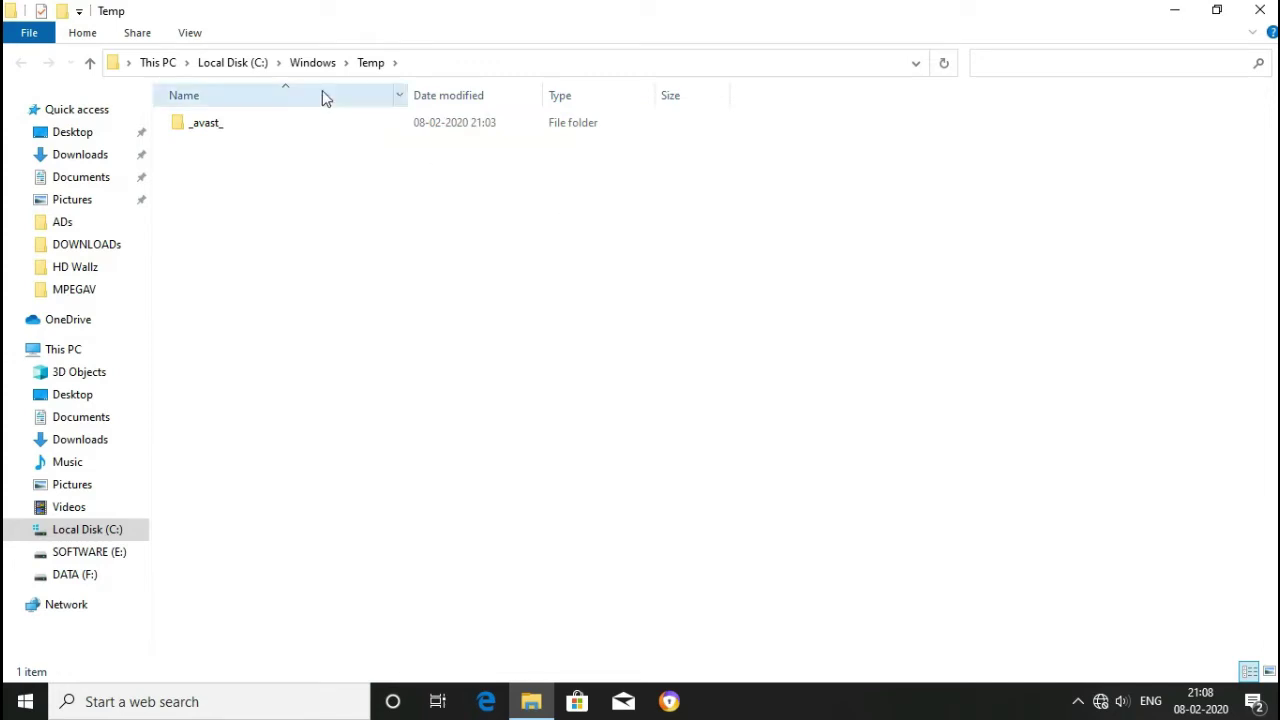
click(240, 131)
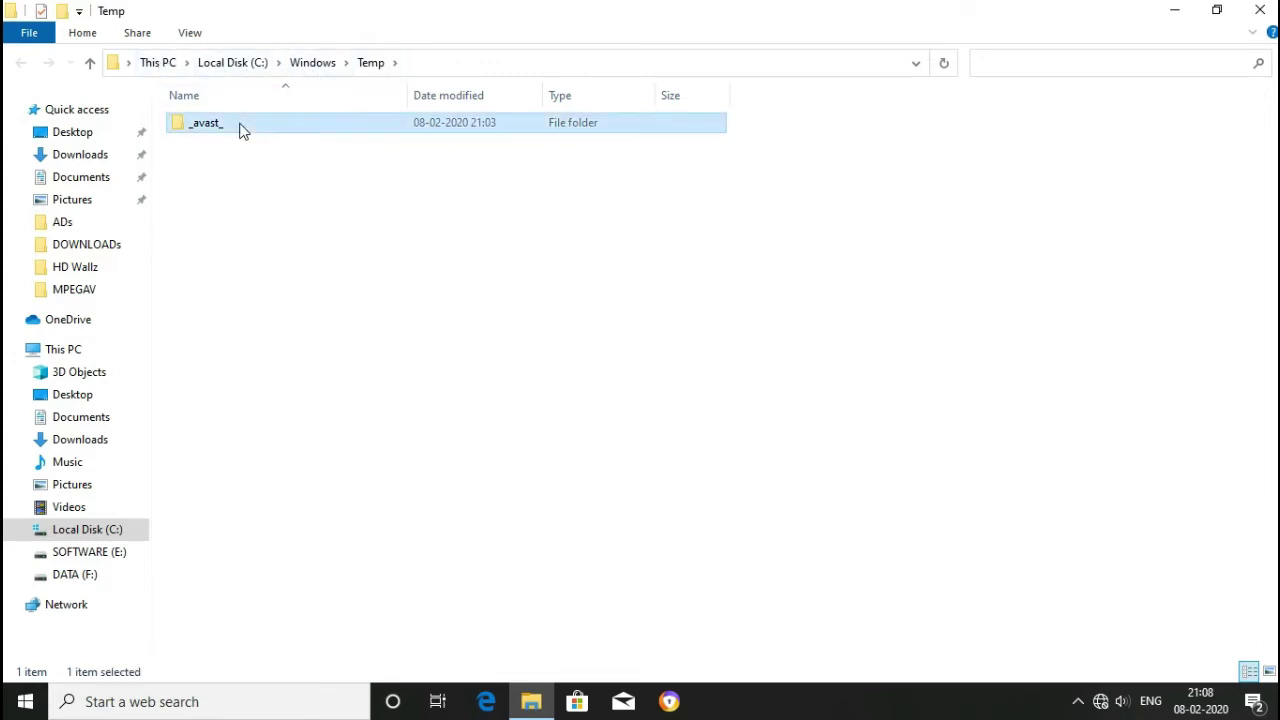
key(Delete)
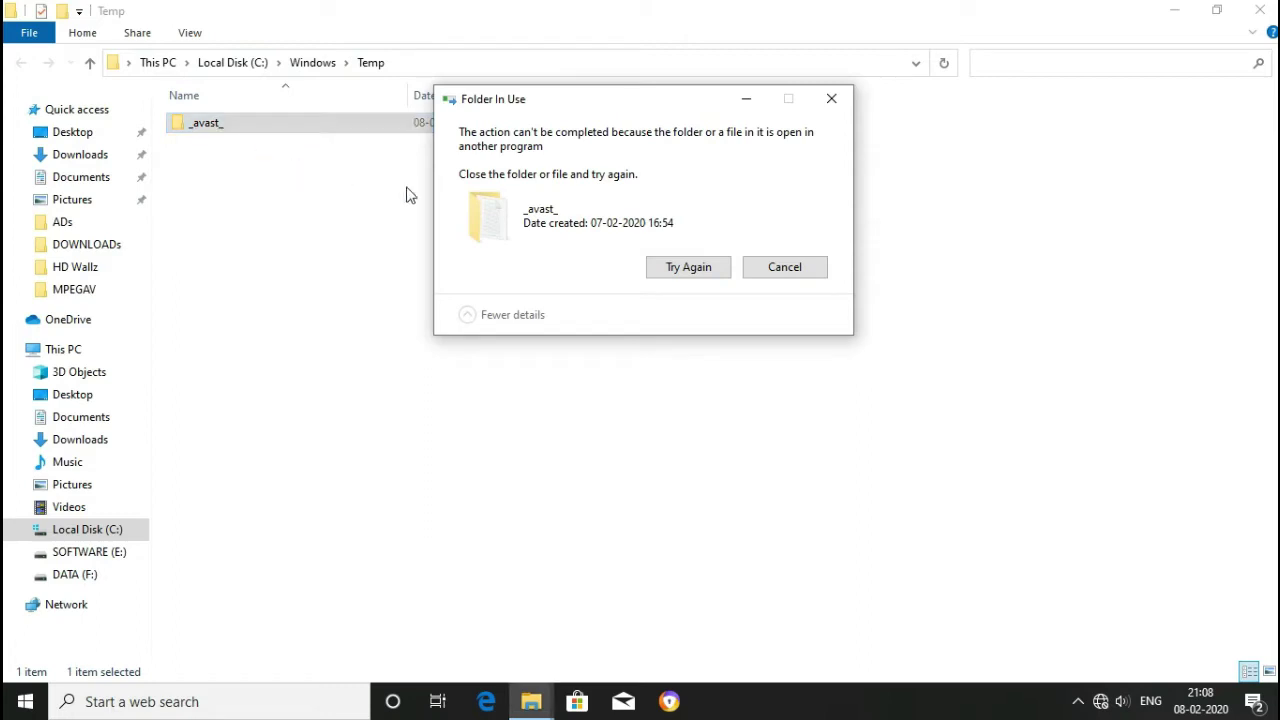
click(785, 267)
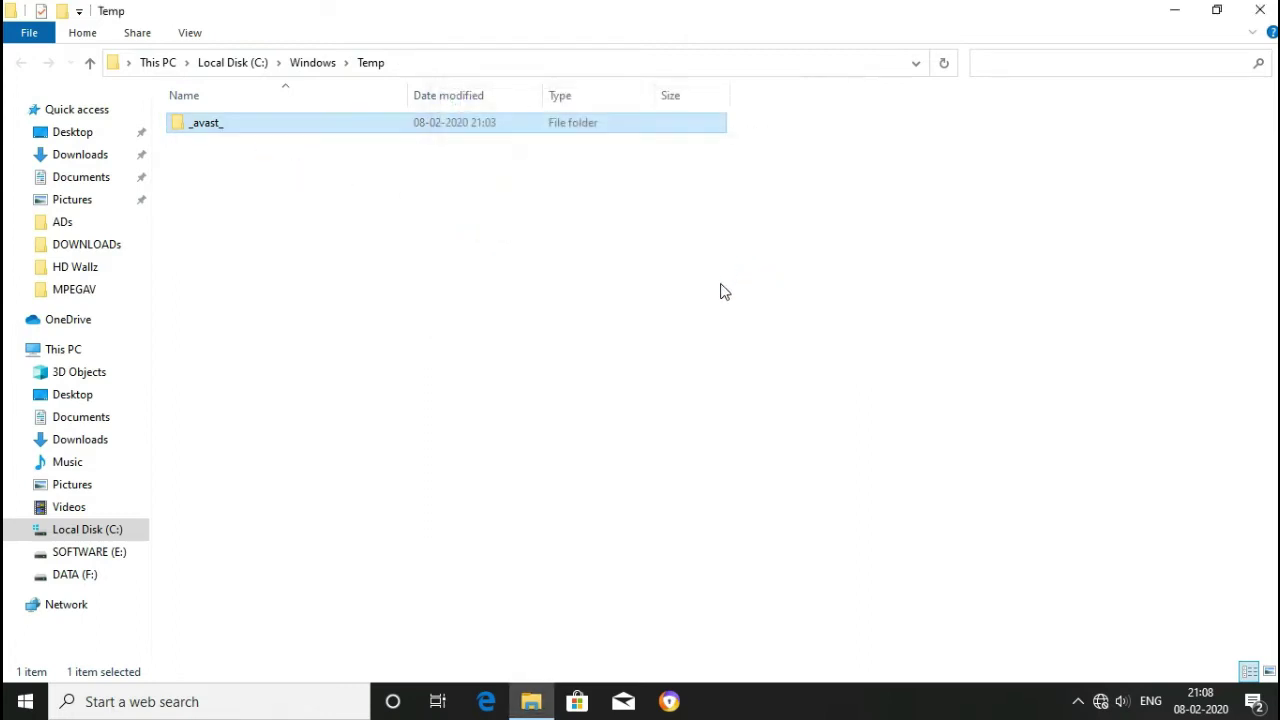
click(730, 355)
click(1262, 9)
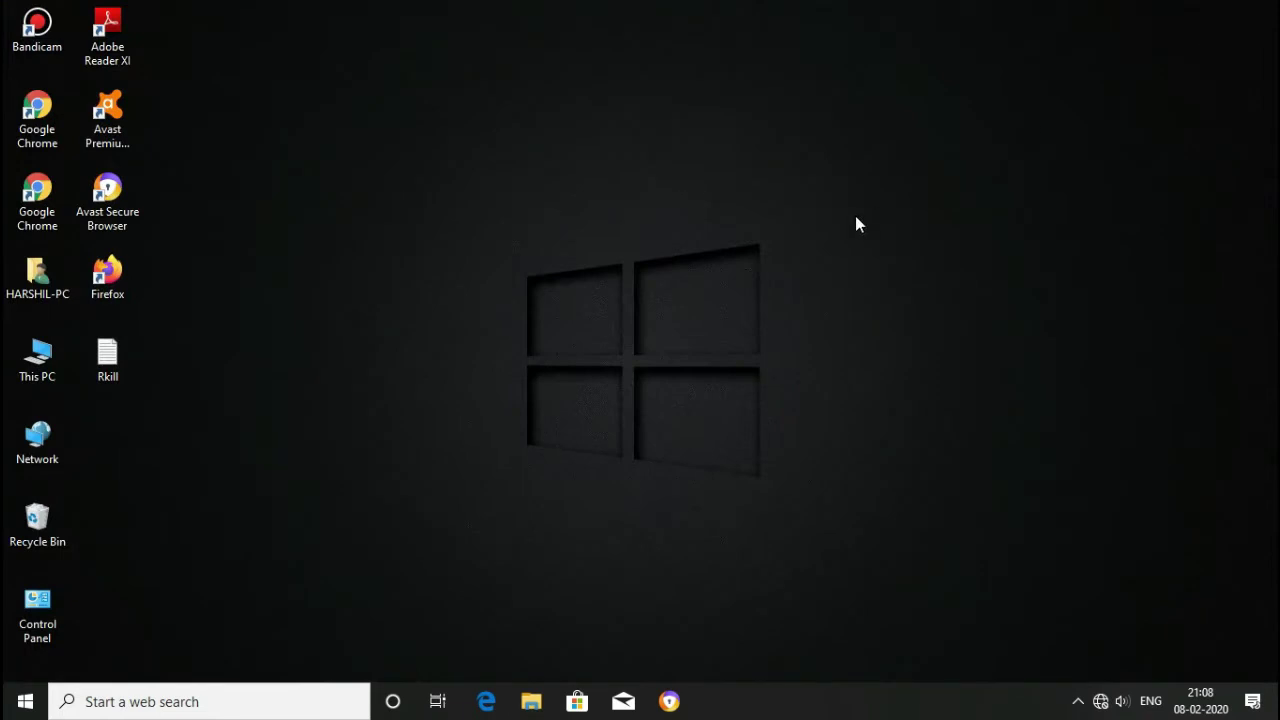
Open the user's AppData Local Temp folder by running %temp% from the Run dialog
key(super+r)
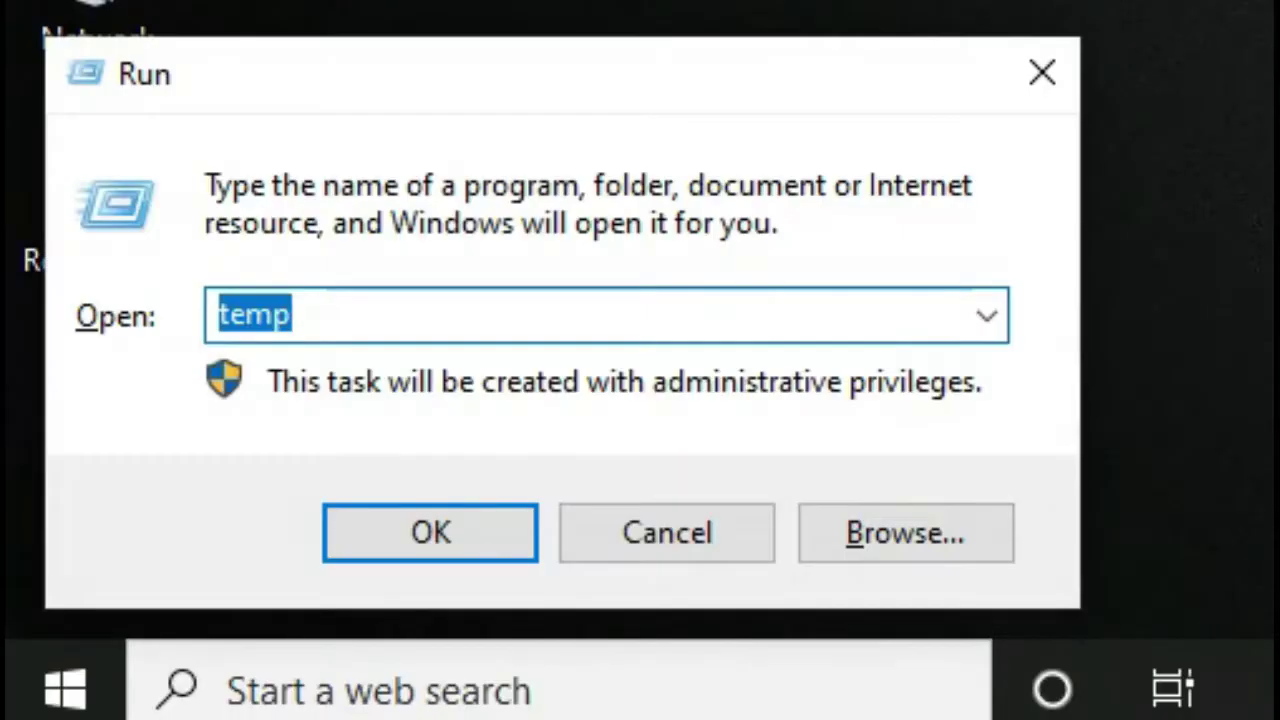
key(BackSpace)
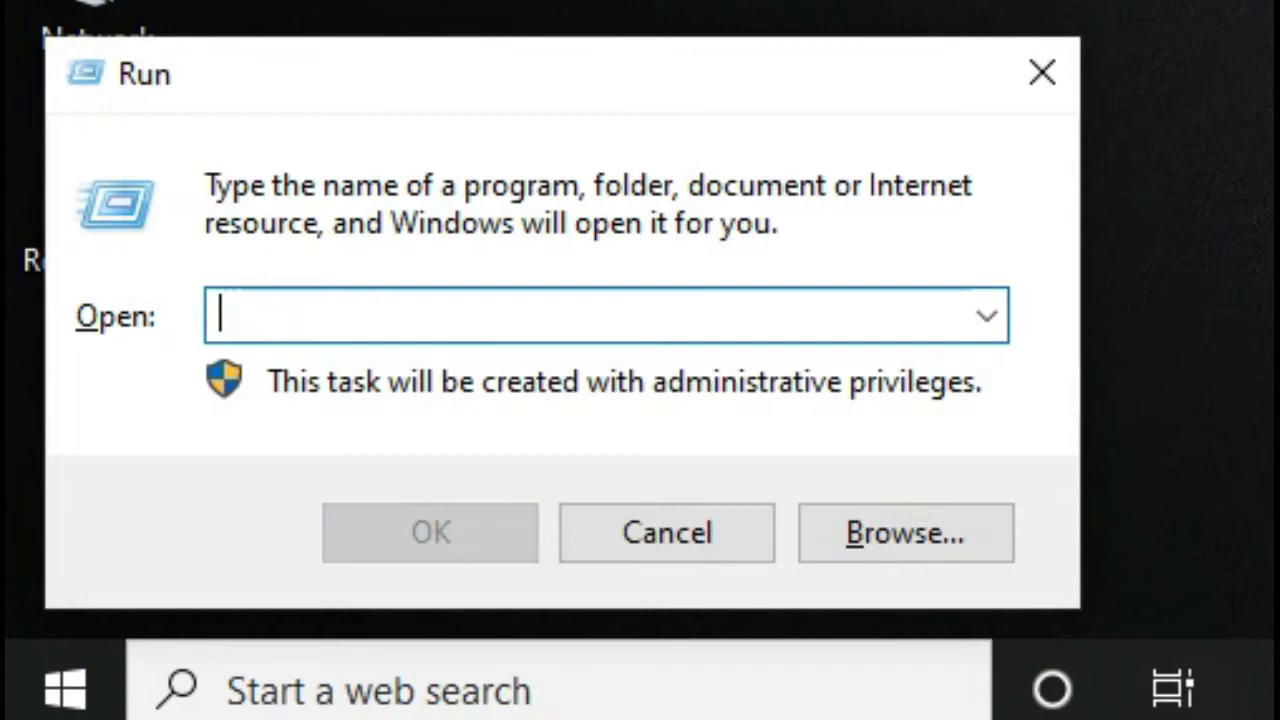
text(%t)
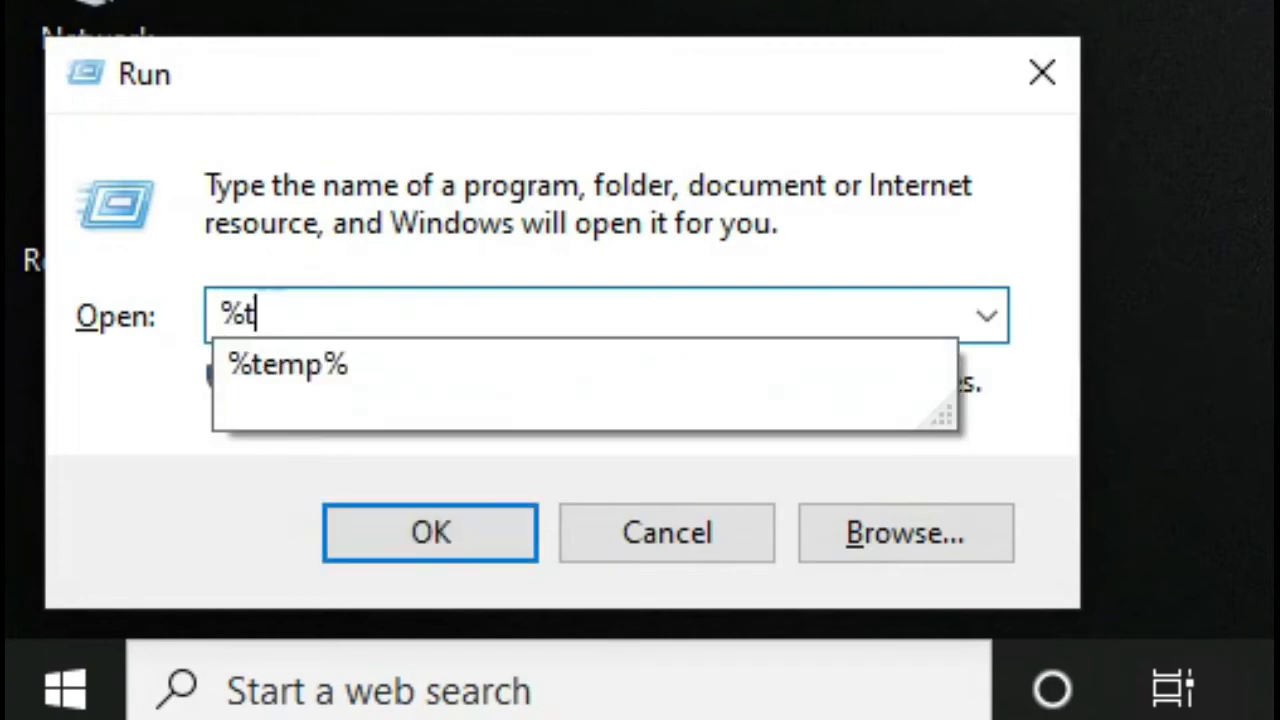
text(emp)
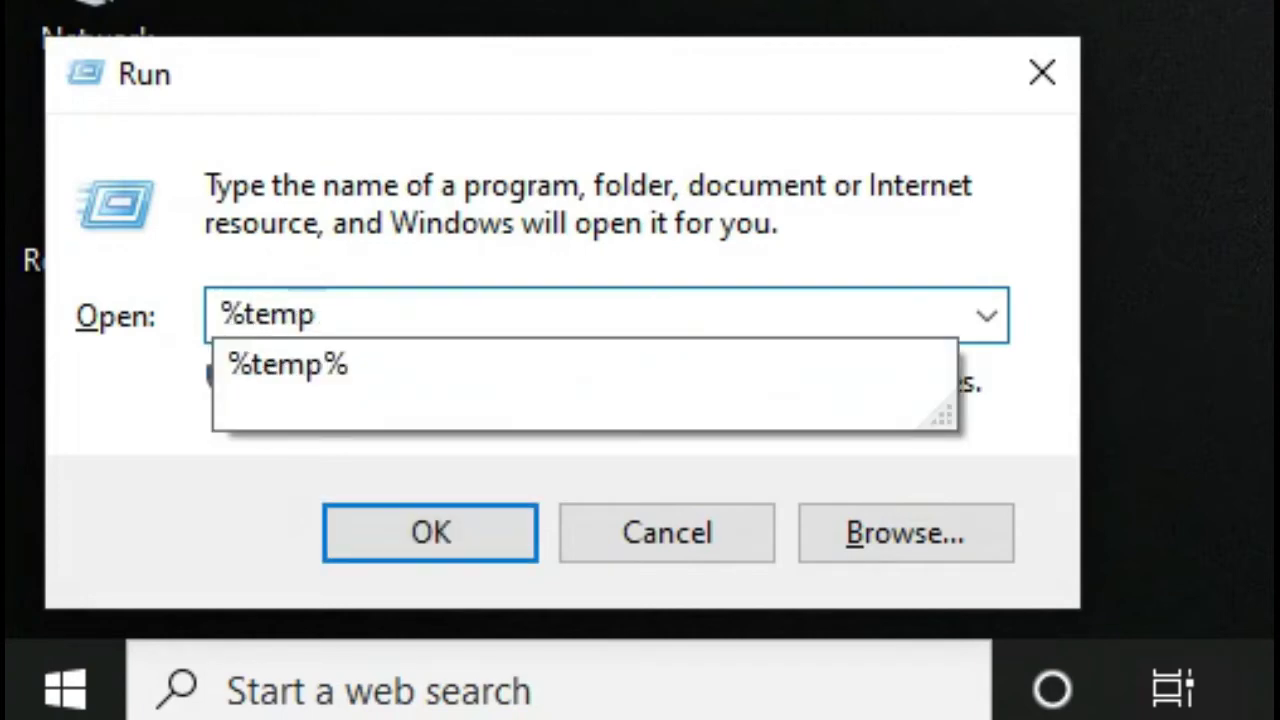
text(%)
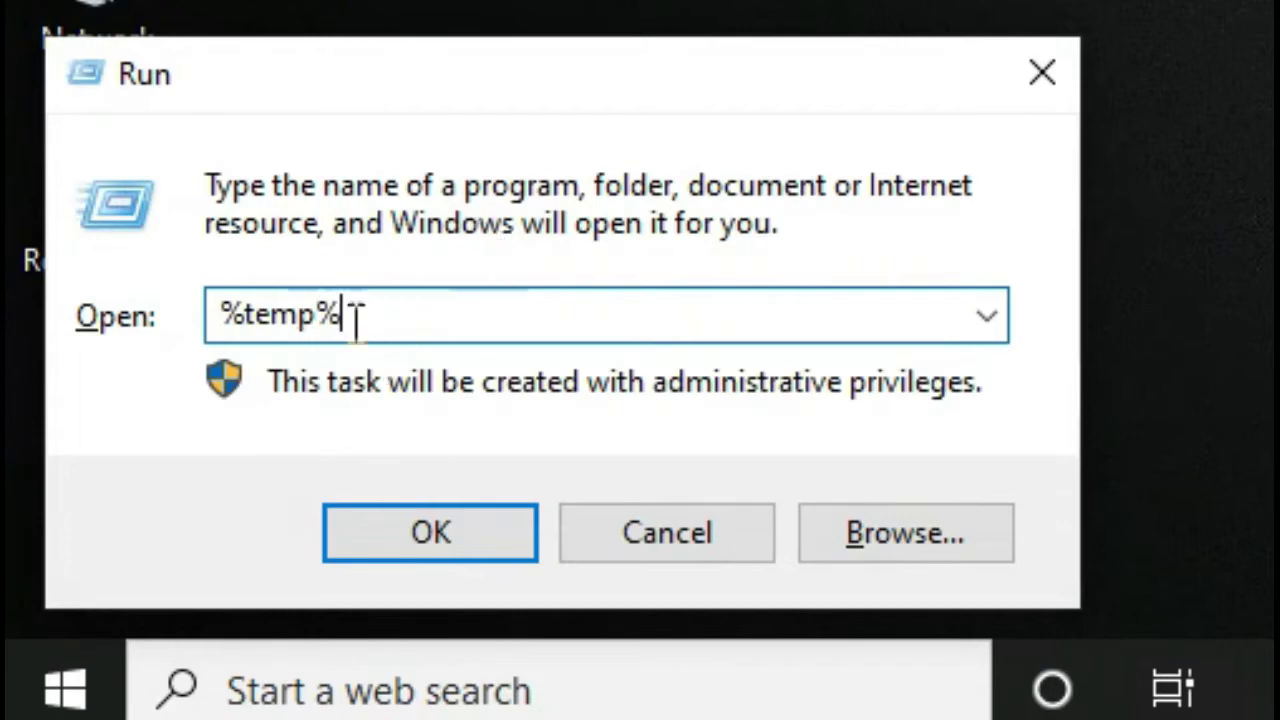
click(466, 553)
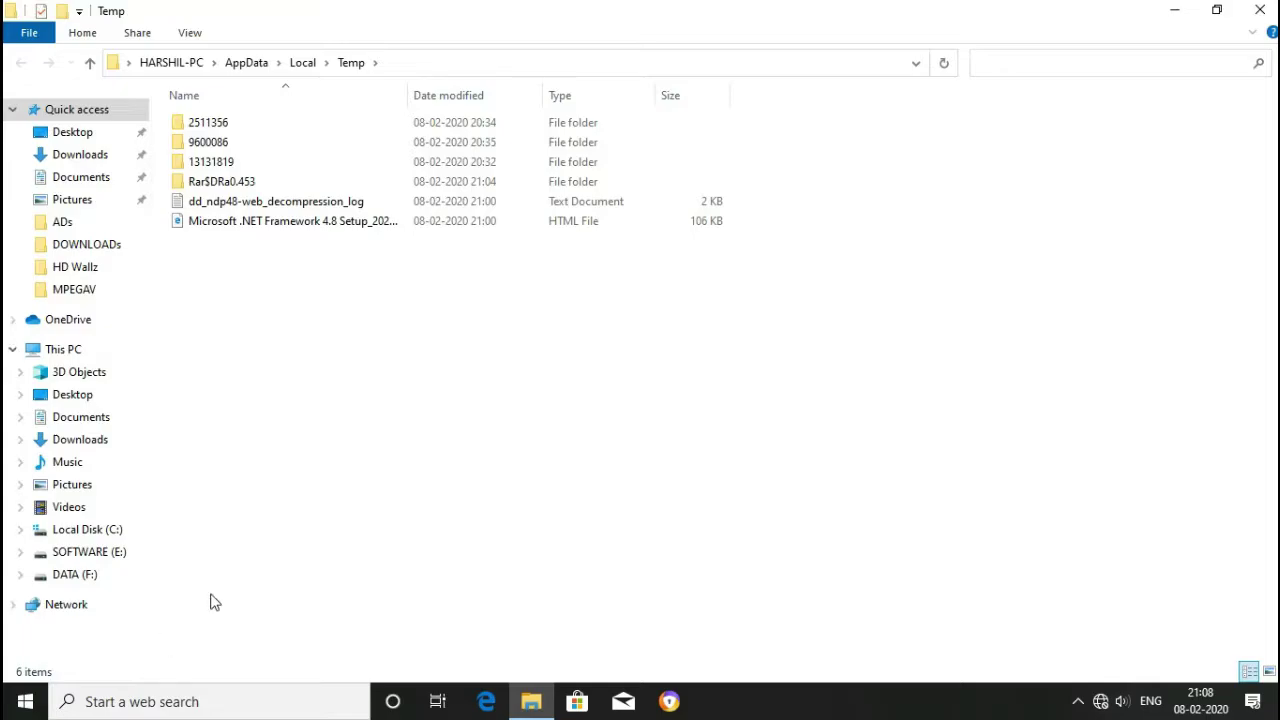
Permanently delete all items in the user's AppData Local Temp folder, close the folder window and refresh the desktop
drag(270, 487, 721, 108)
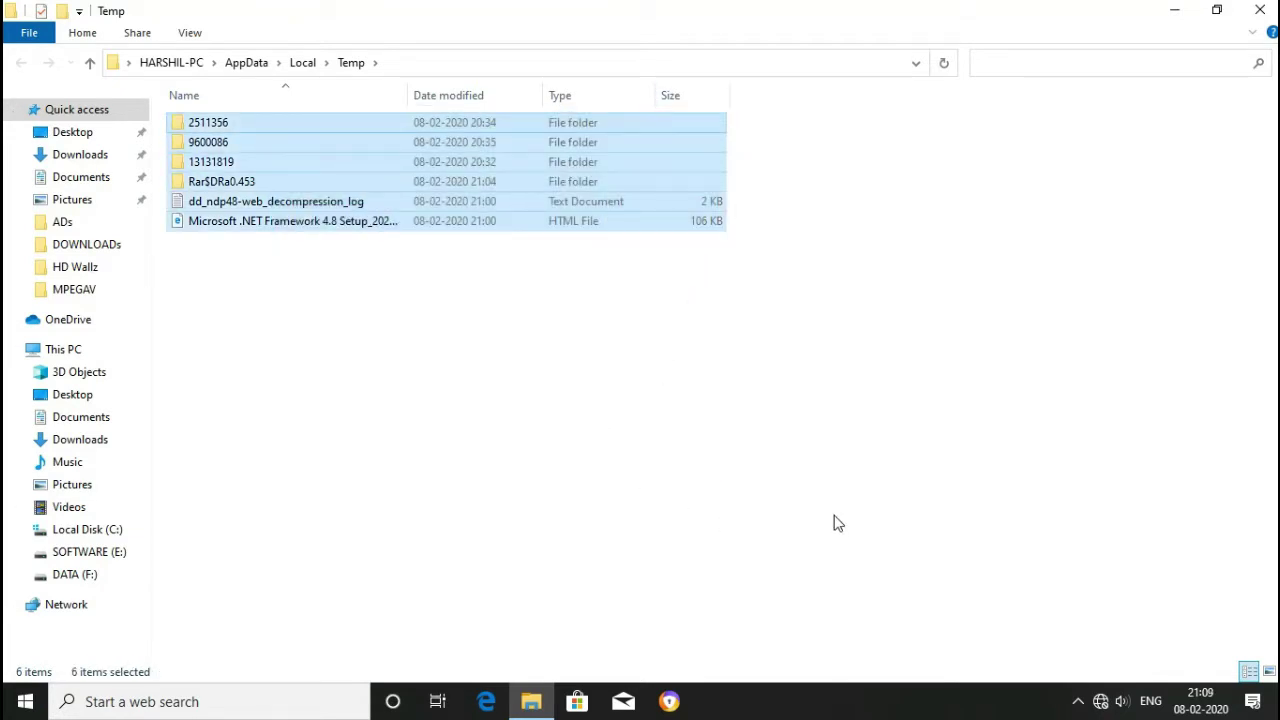
key(shift+Delete)
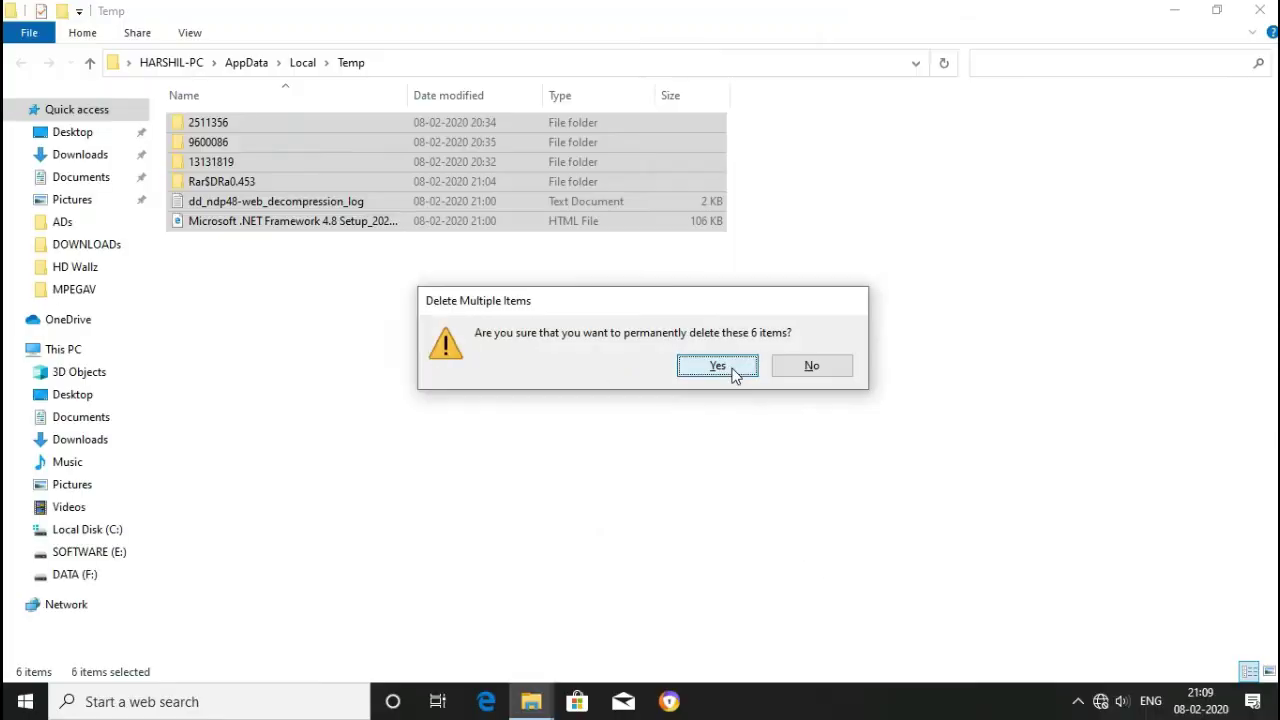
click(855, 420)
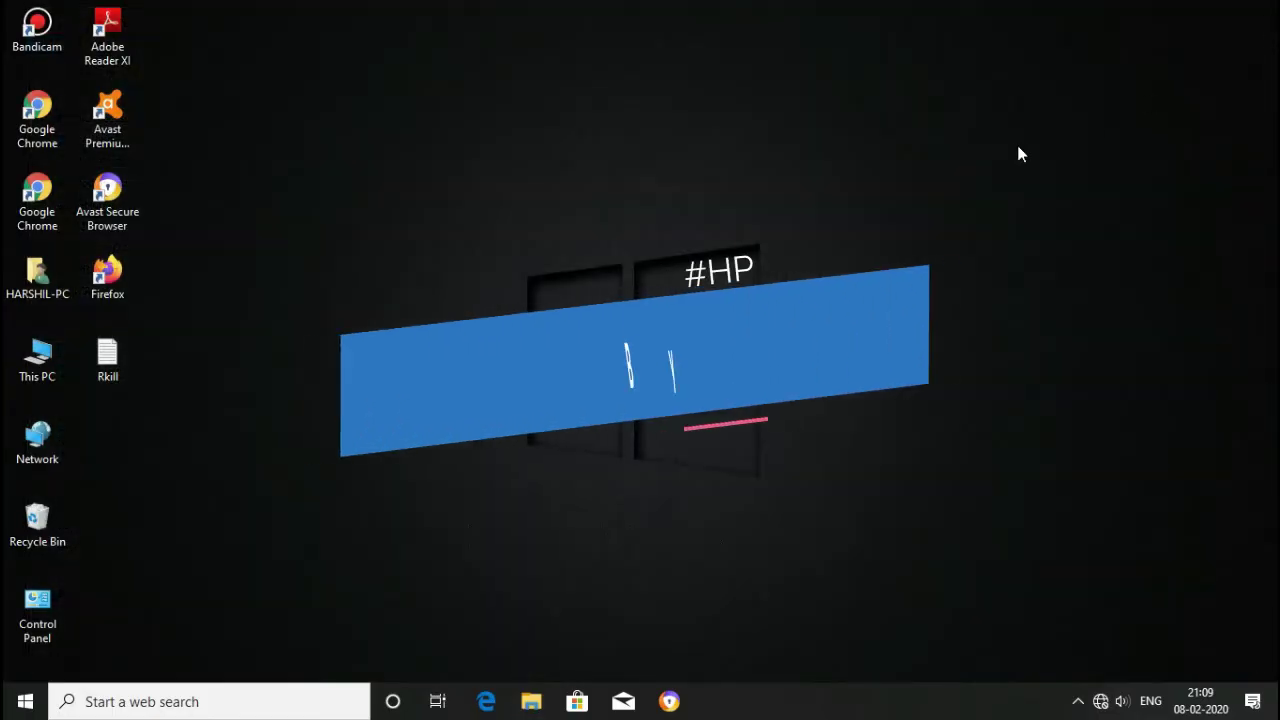
right_click(1015, 146)
click(1053, 200)
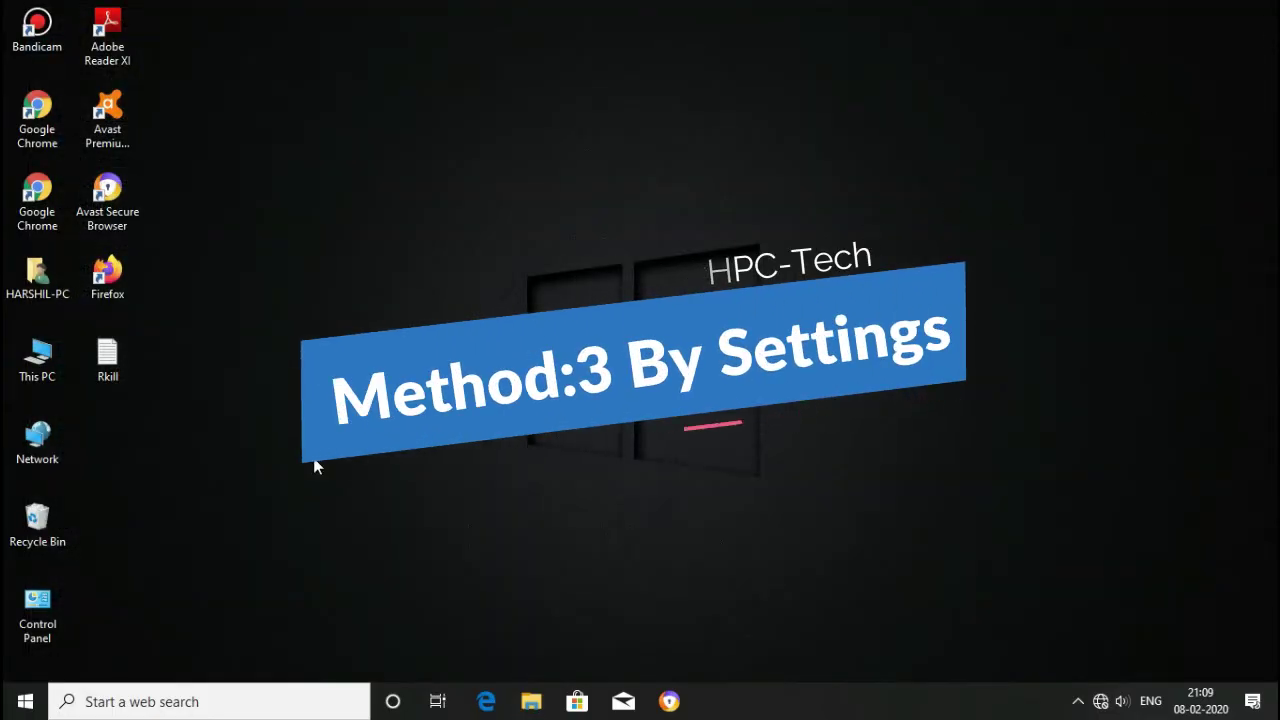
Search Windows for settings and open the Settings app
click(230, 709)
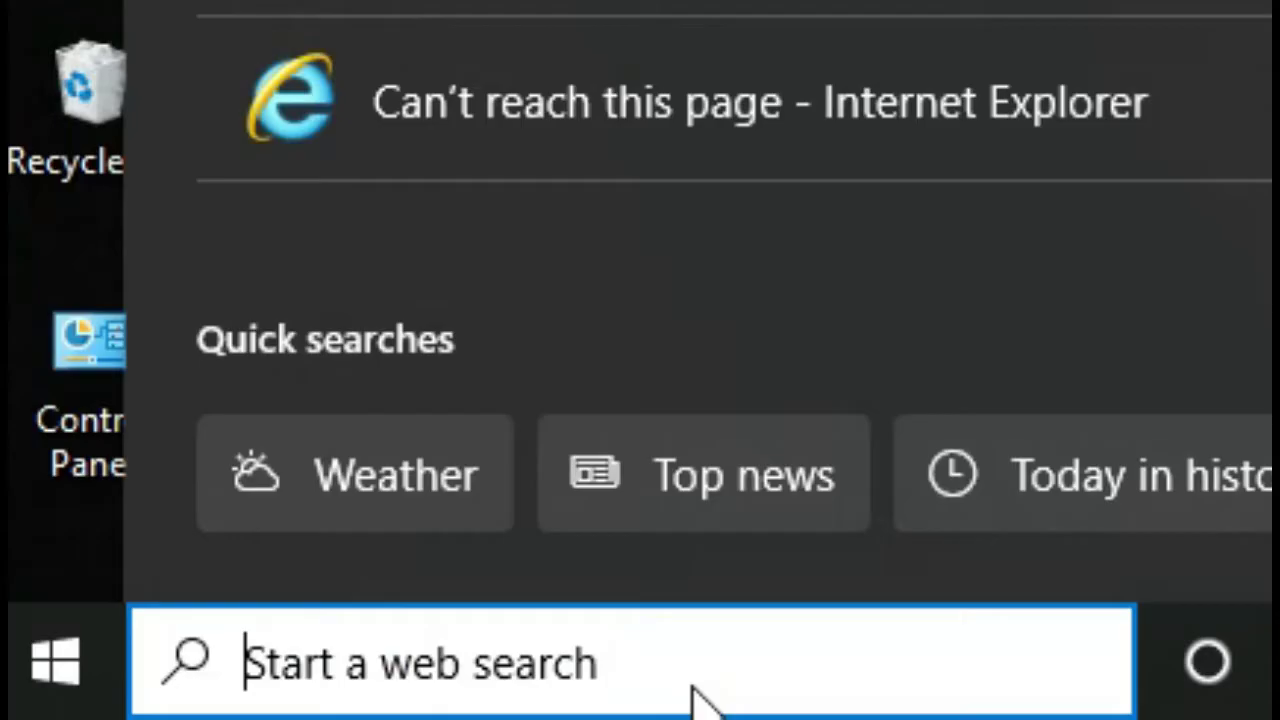
text(set)
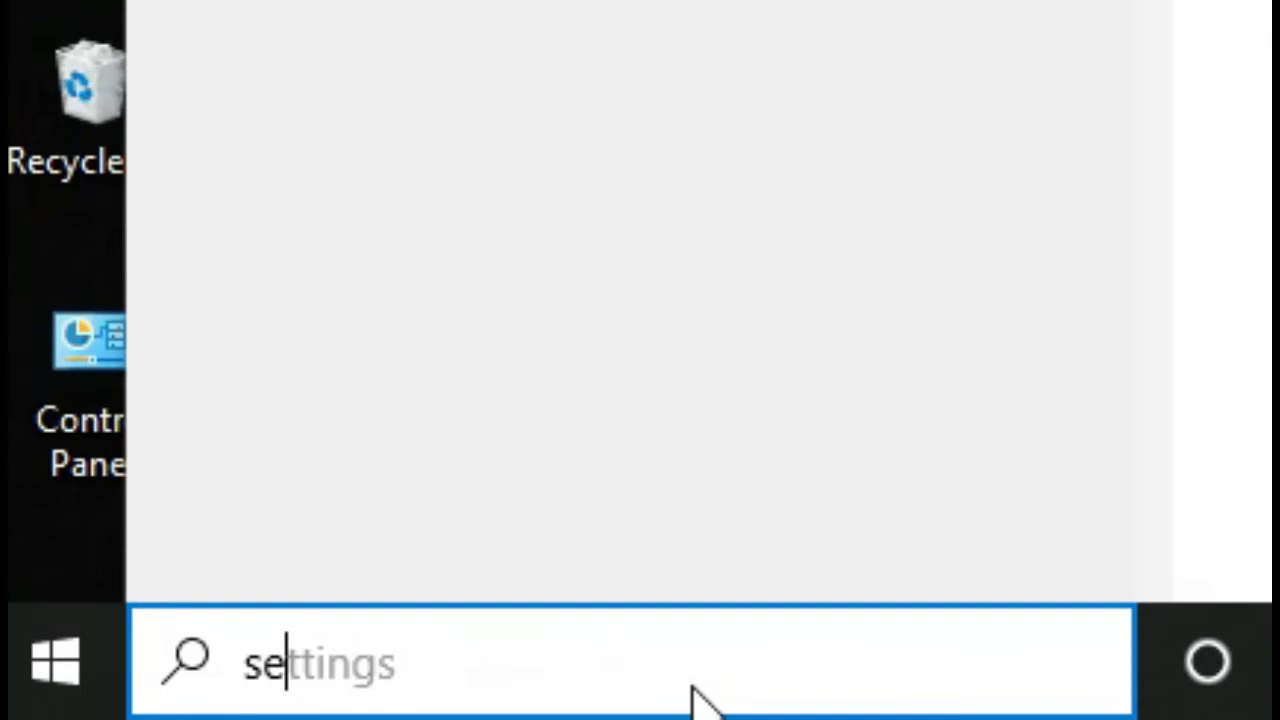
text(tings)
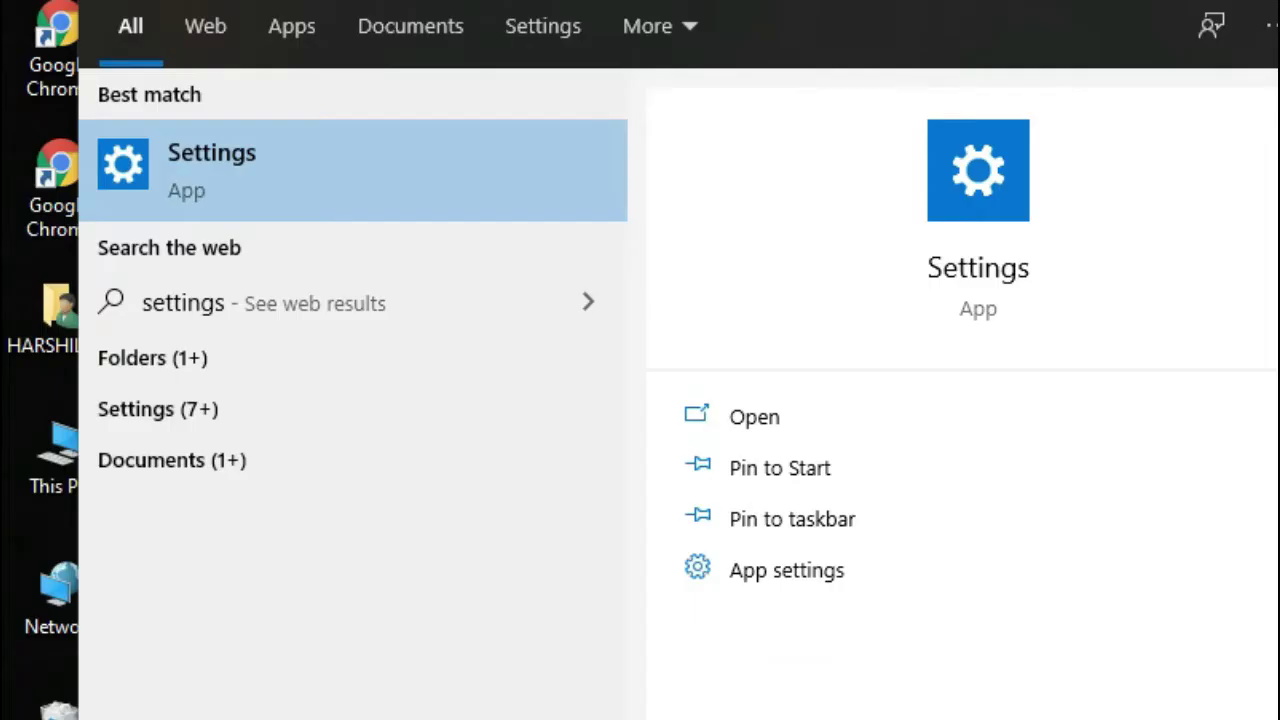
click(343, 176)
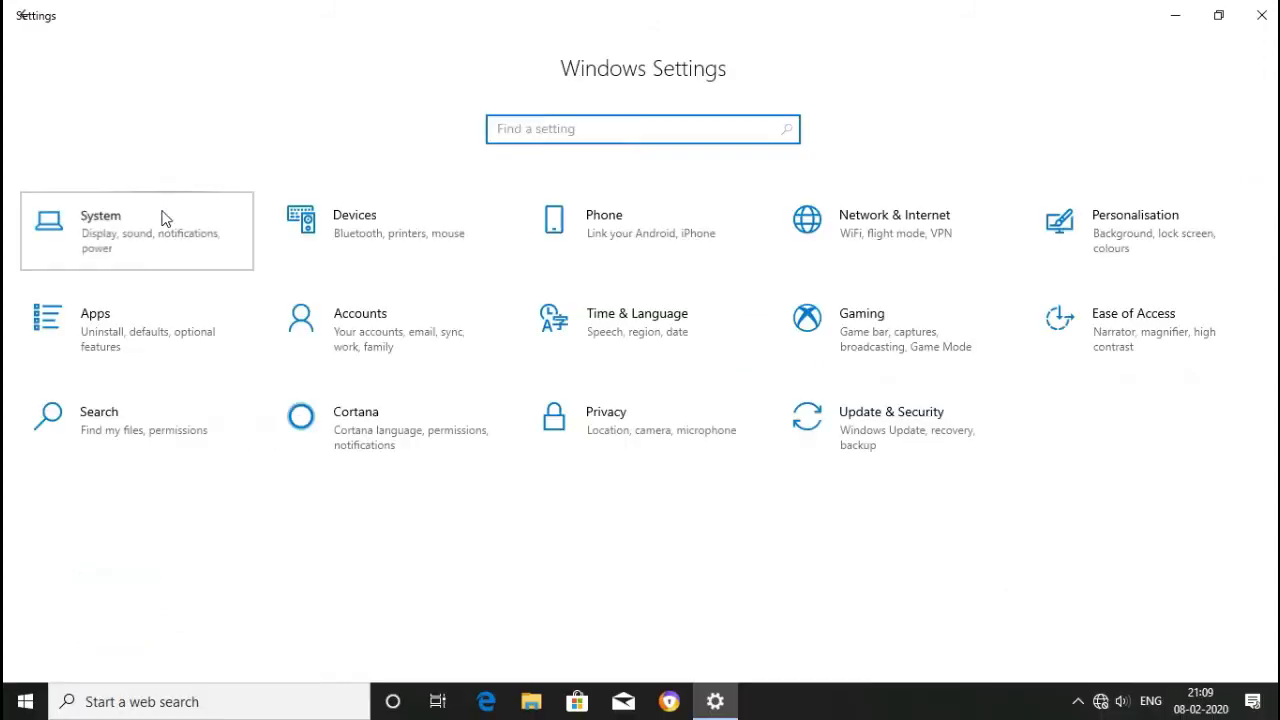
Open the Temporary files page for Local Disk (C:) within the System storage settings
click(165, 218)
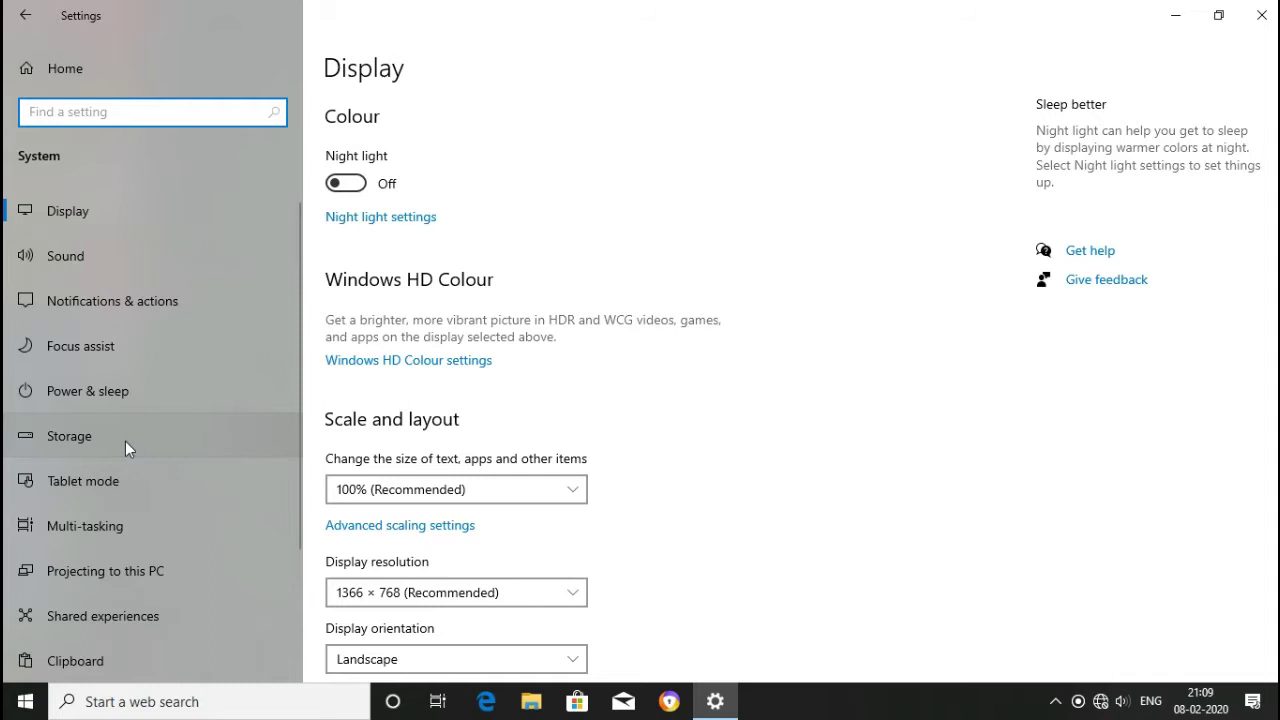
click(293, 368)
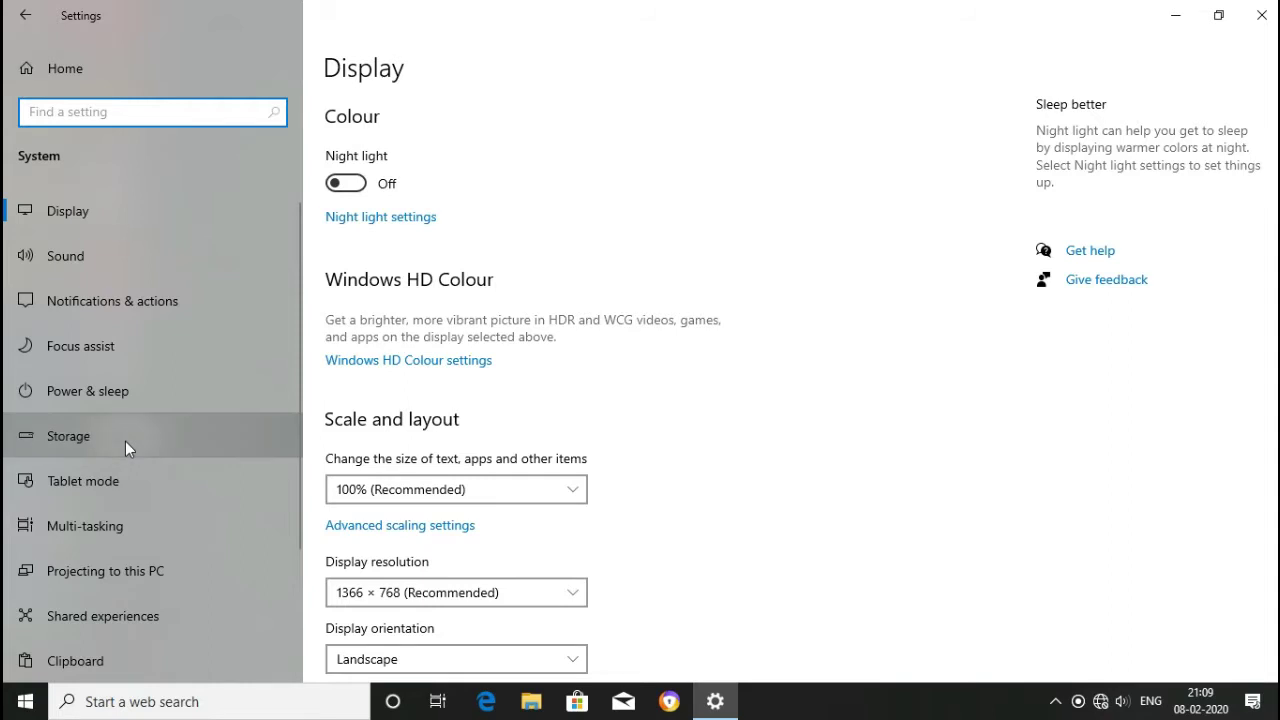
click(125, 441)
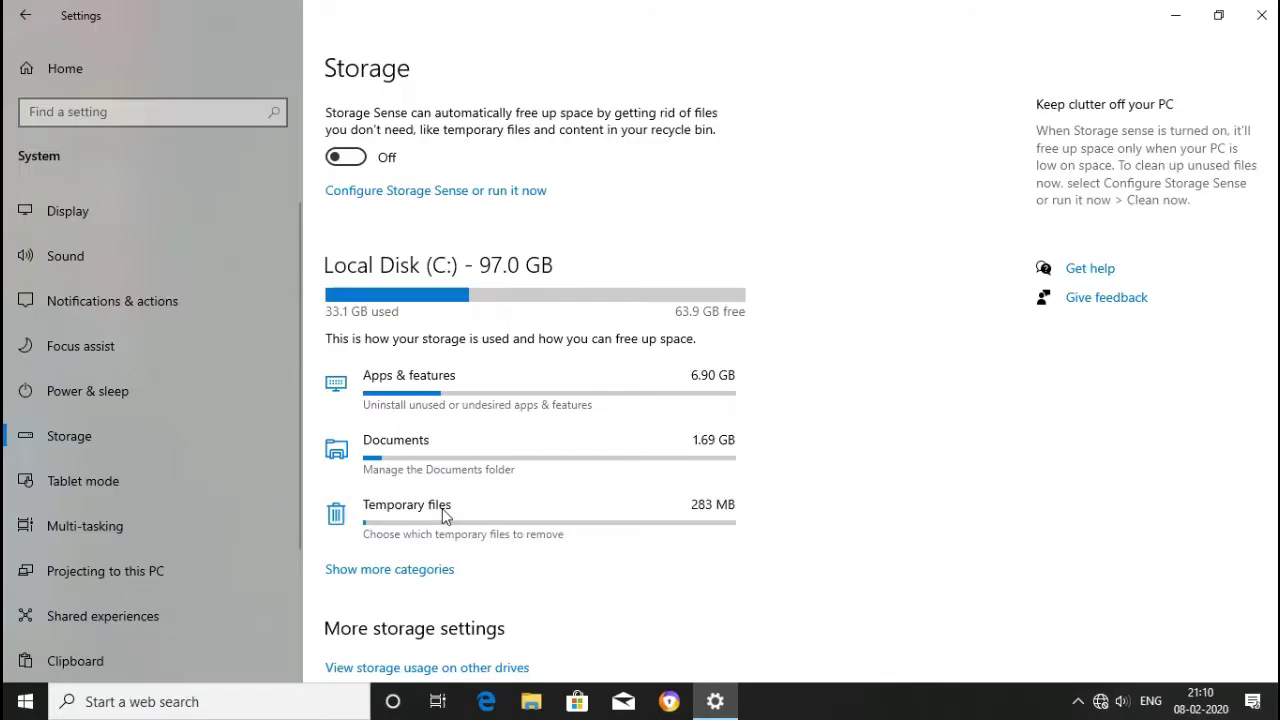
click(300, 490)
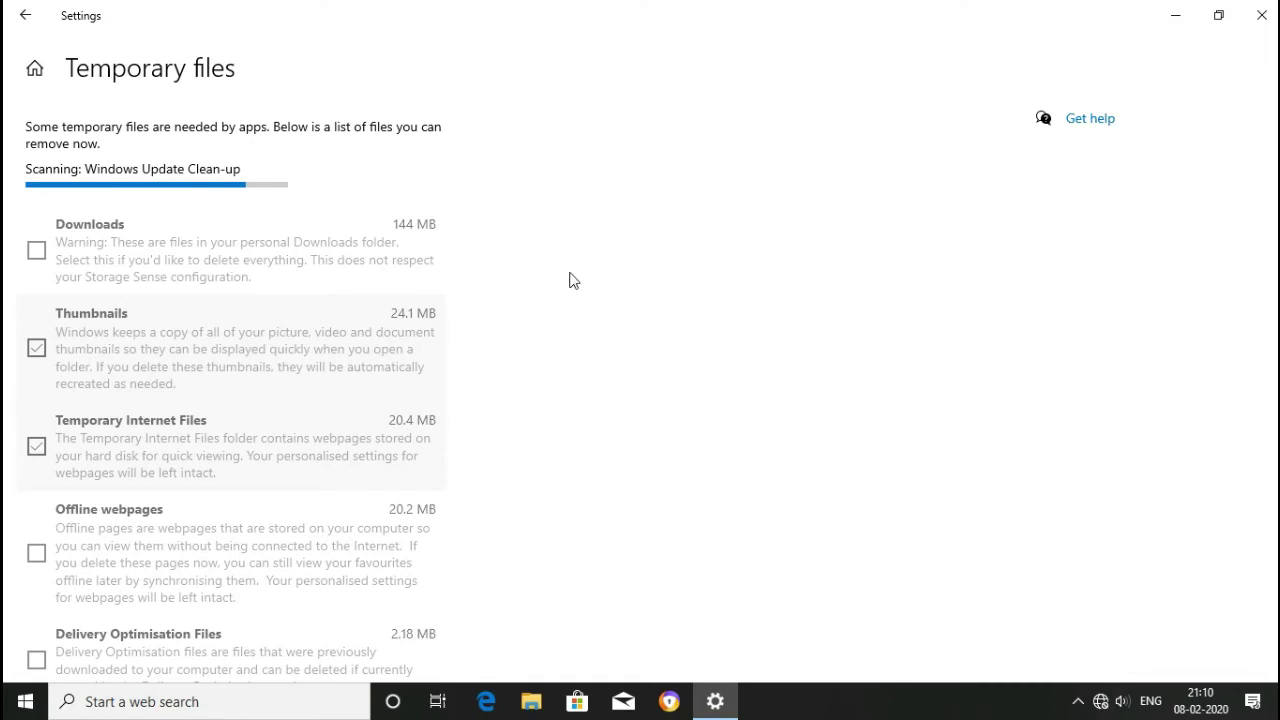
Examine the categories of temporary files, which ones are selected for removal, and their total size
scroll(366, 327, down, 1)
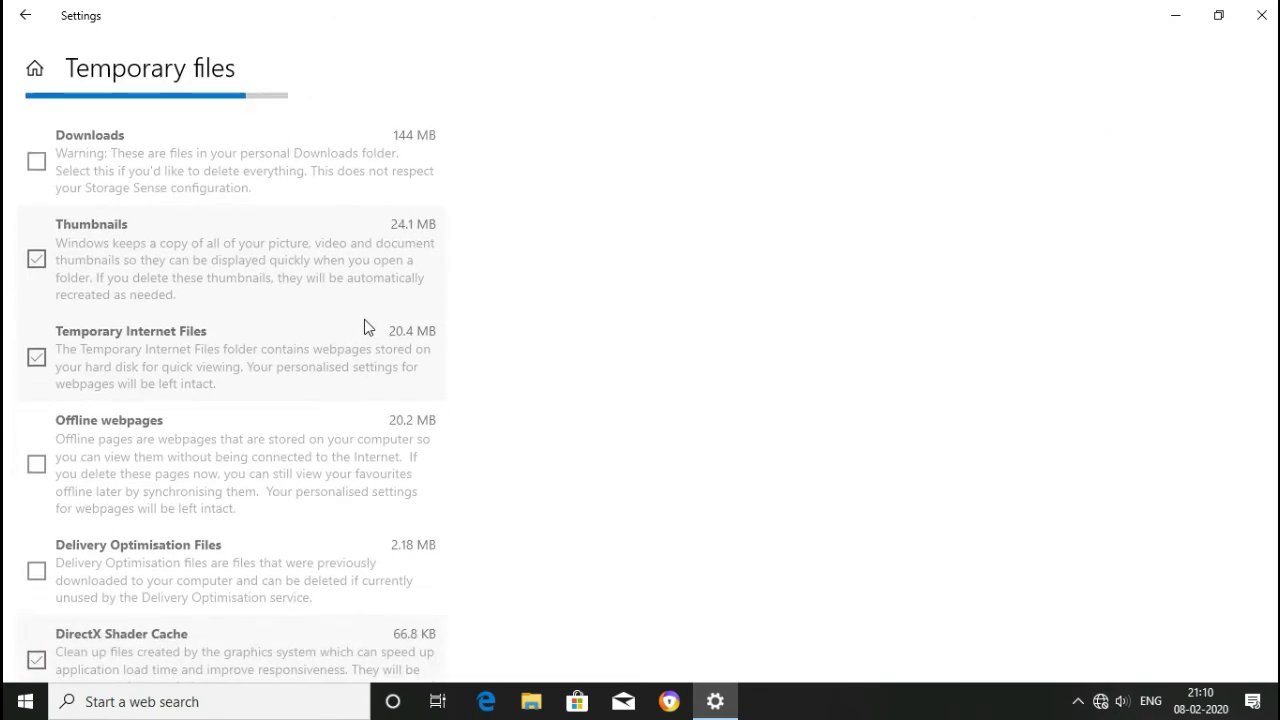
scroll(364, 327, down, 1)
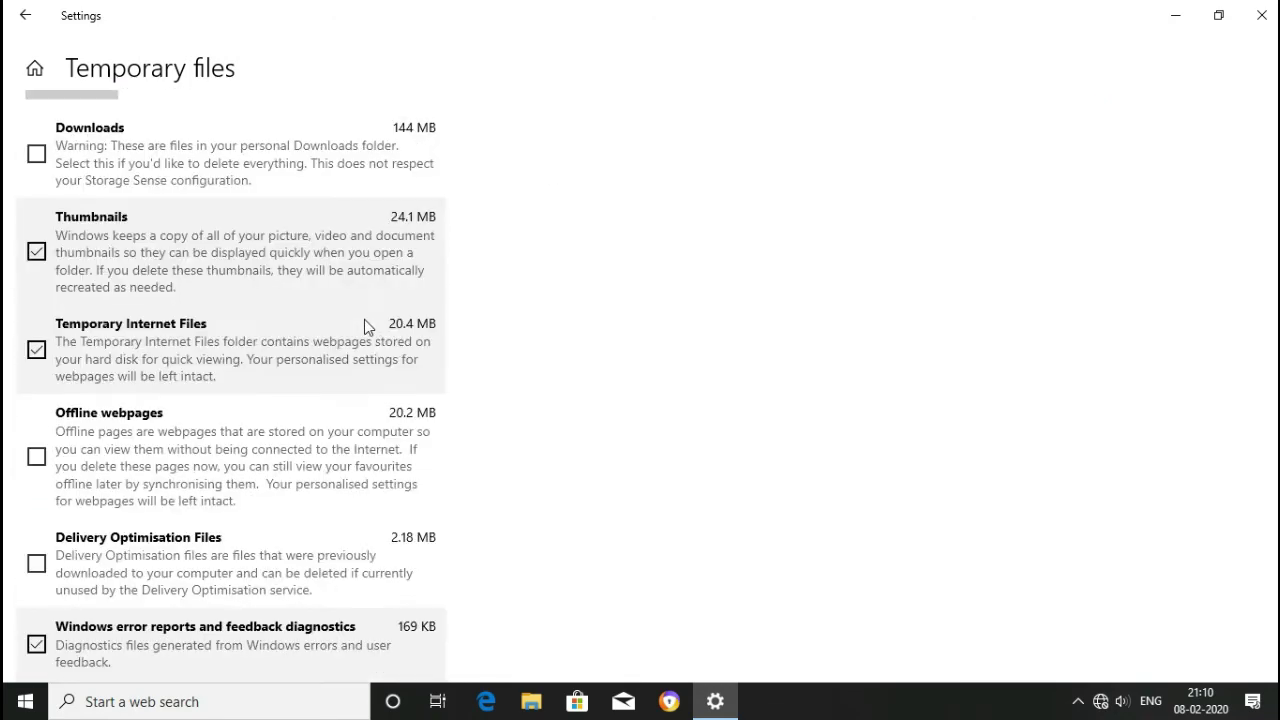
scroll(364, 320, up, 2)
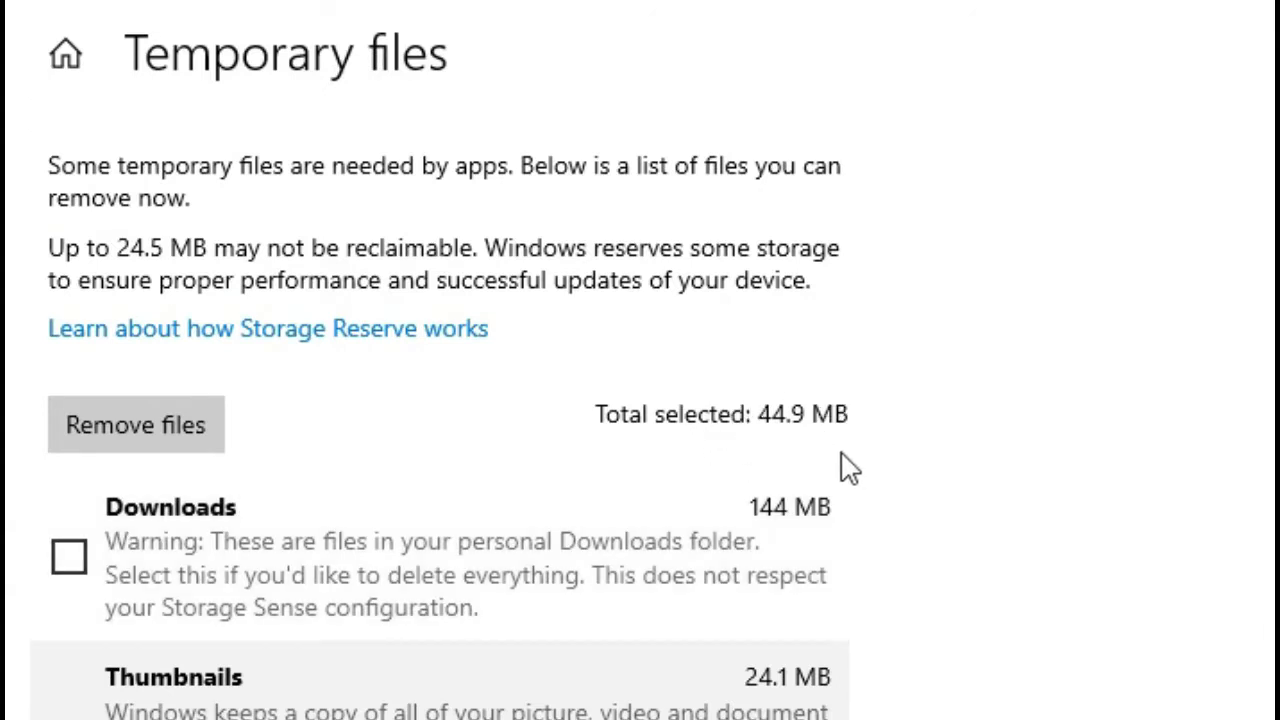
scroll(848, 468, down, 2)
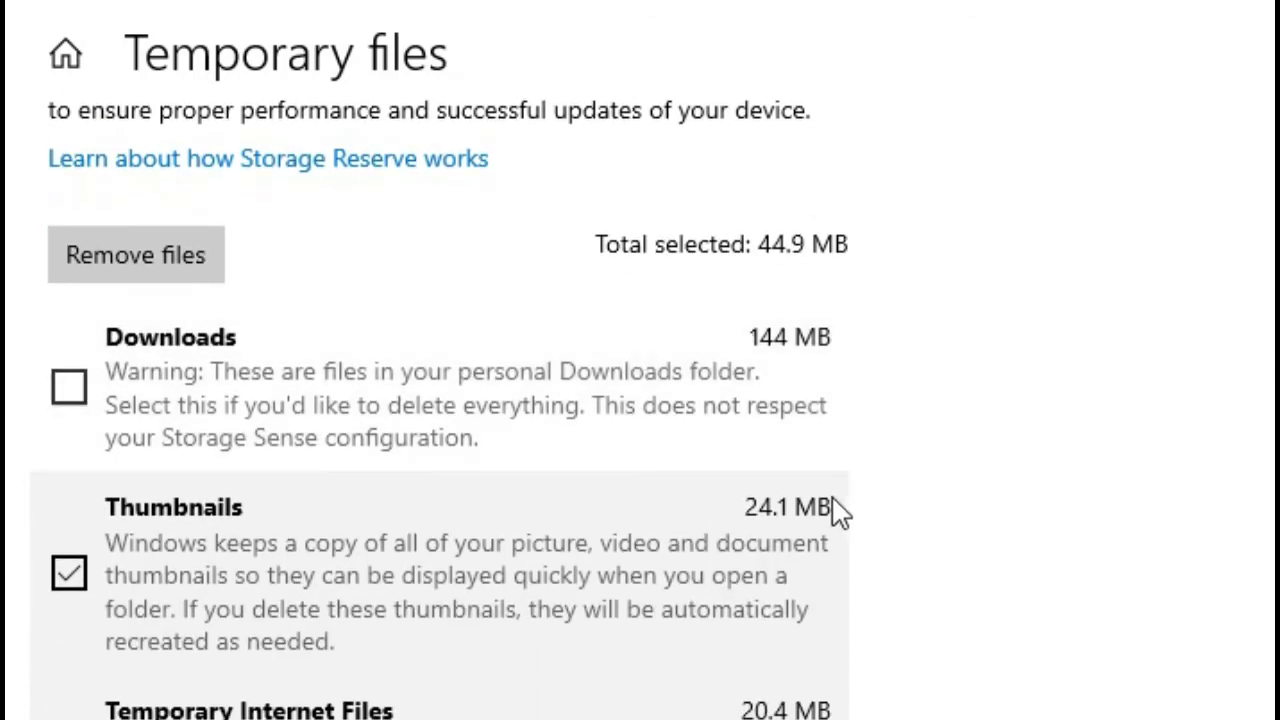
scroll(835, 520, down, 2)
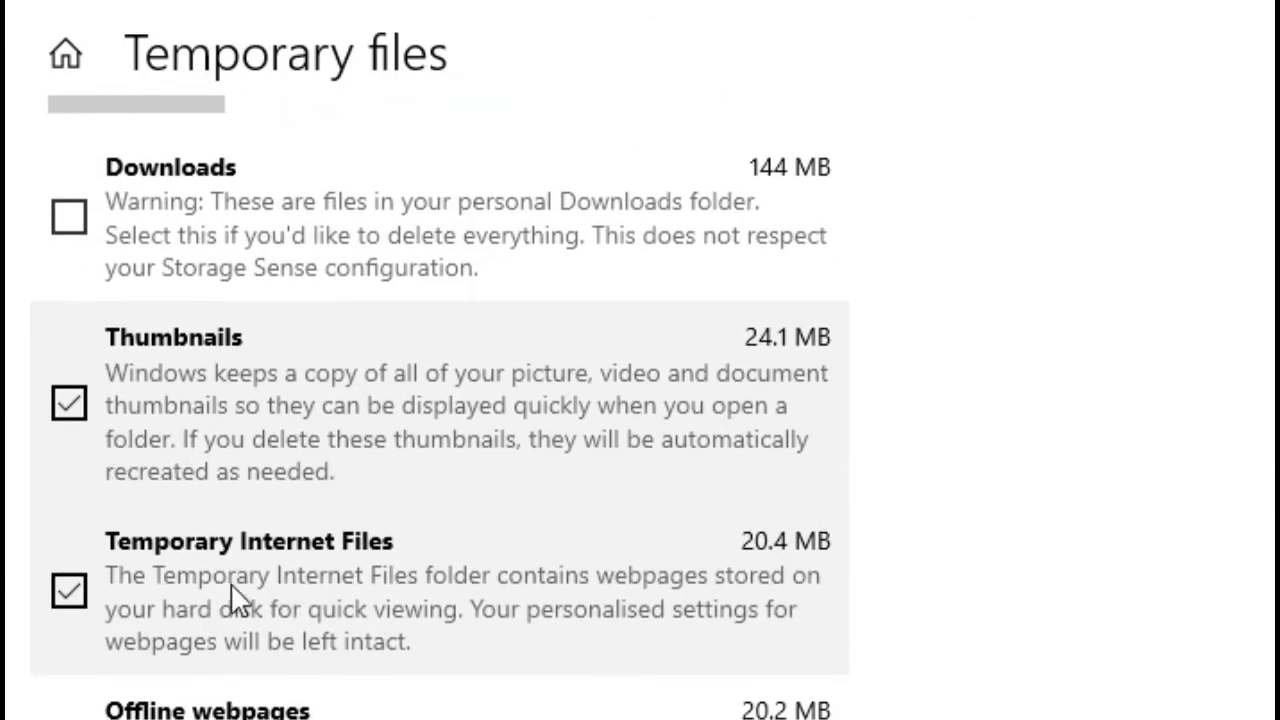
scroll(443, 606, down, 2)
scroll(443, 606, down, 2)
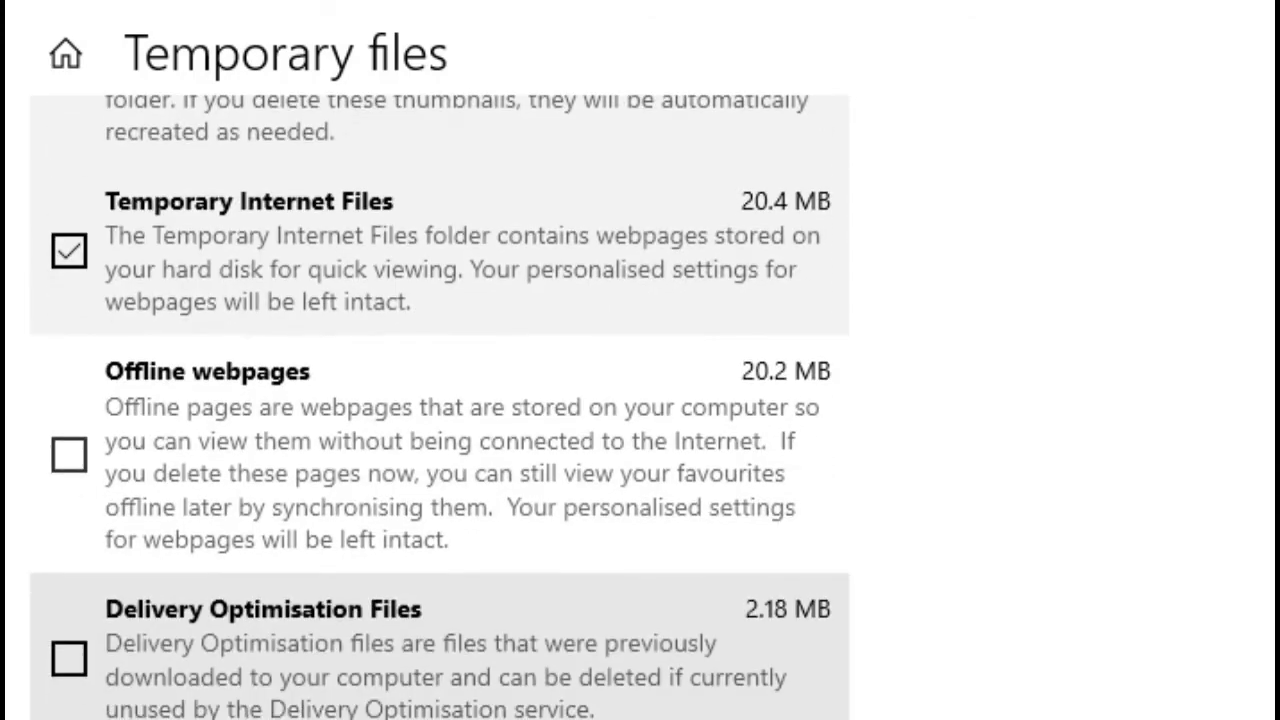
scroll(440, 407, down, 3)
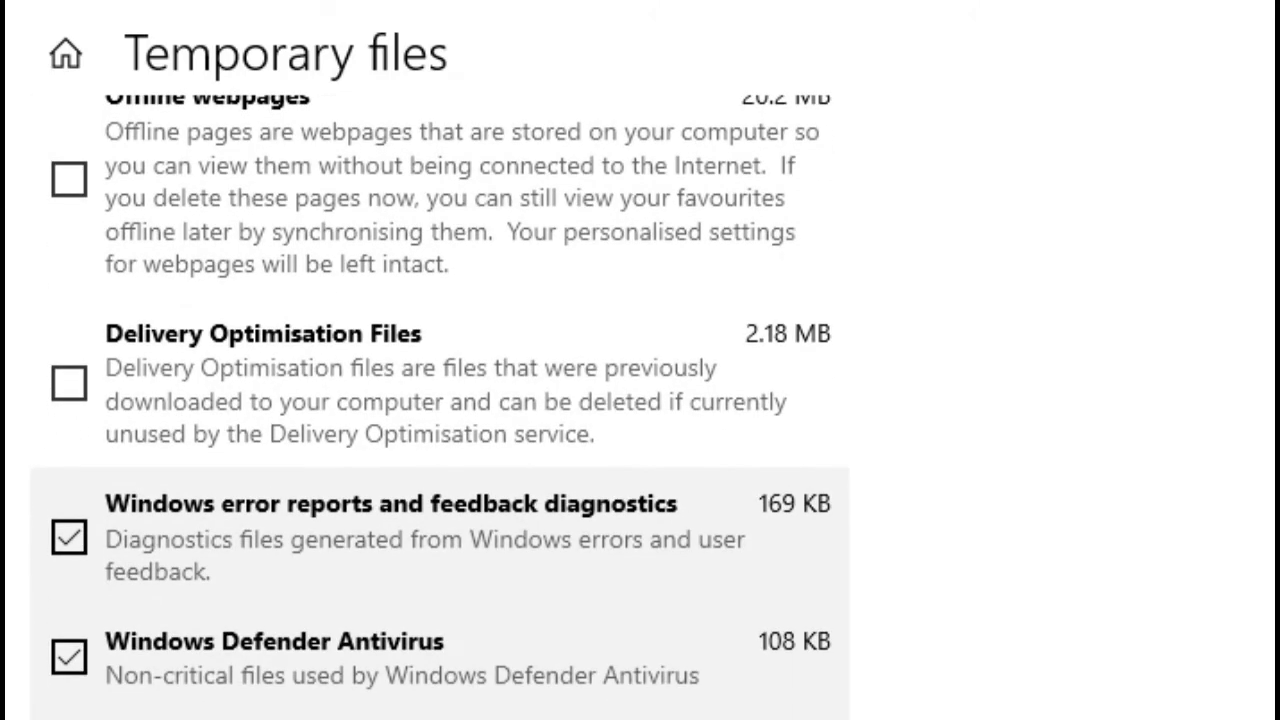
scroll(440, 400, up, 10)
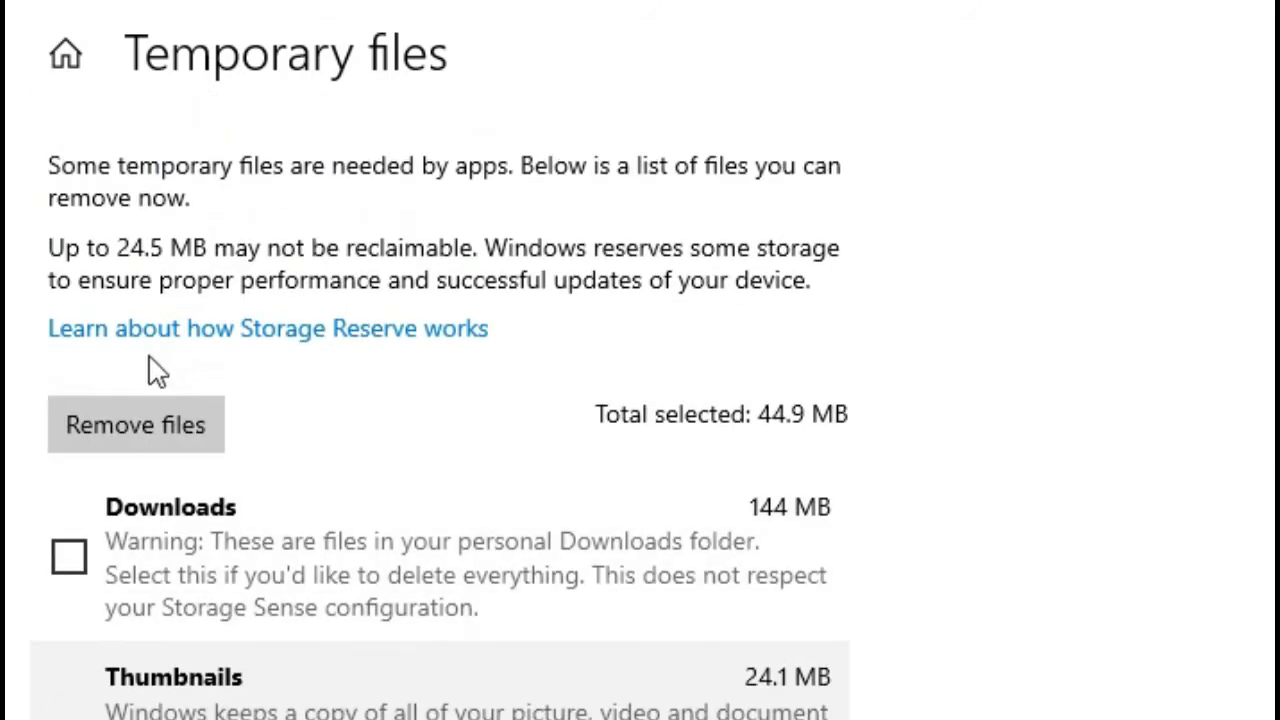
Remove the selected categories of temporary files and close Settings
click(168, 440)
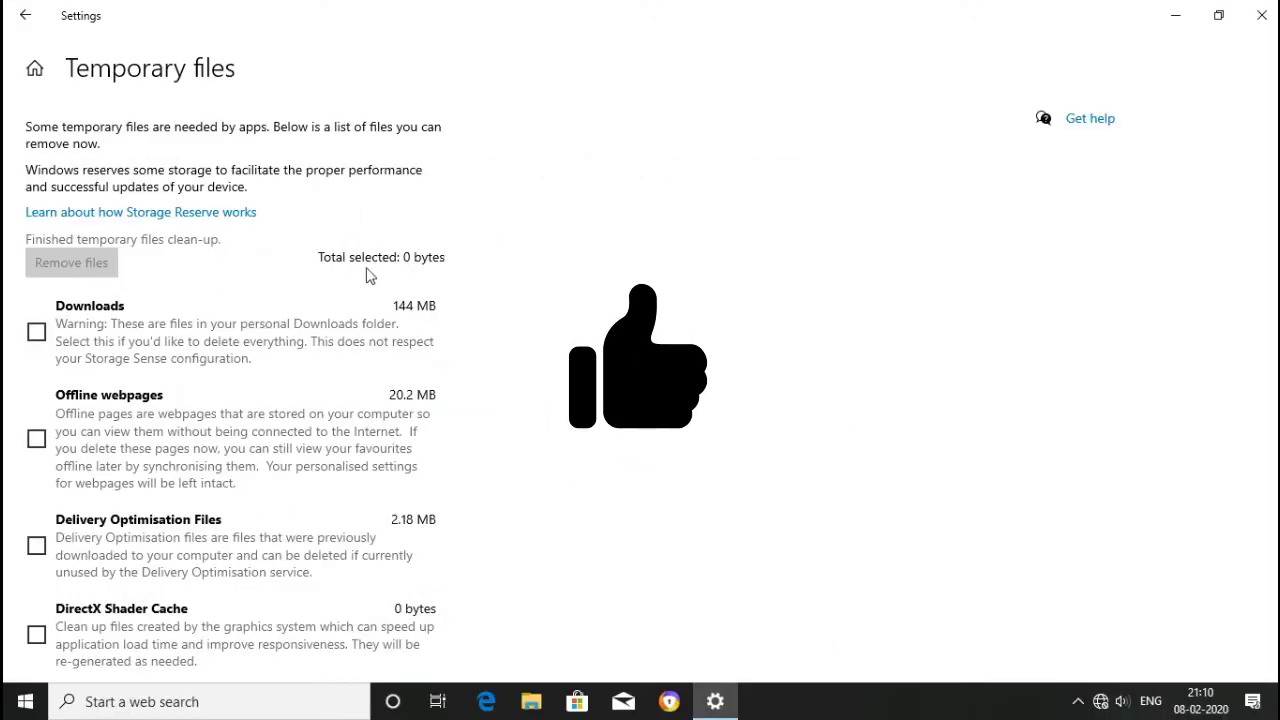
click(1262, 15)
right_click(757, 188)
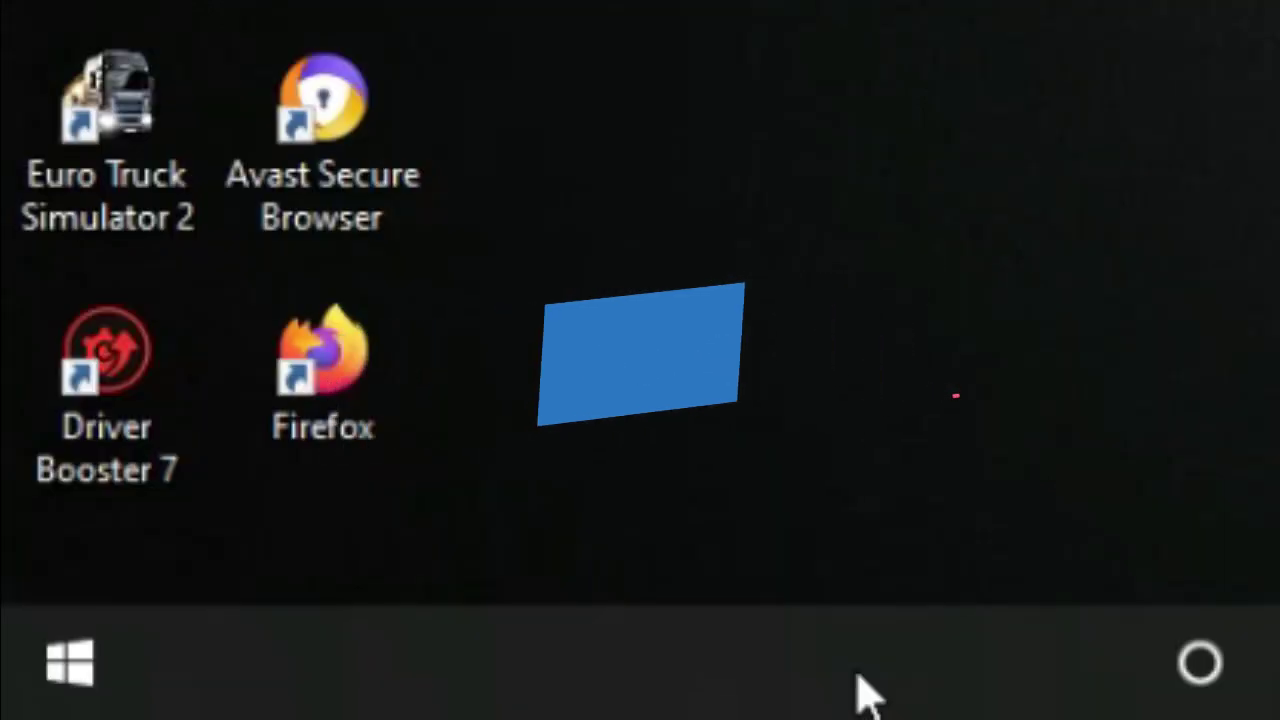
Search Windows for cmd, run Command Prompt as administrator, and move its window clear of the desktop icons
click(858, 676)
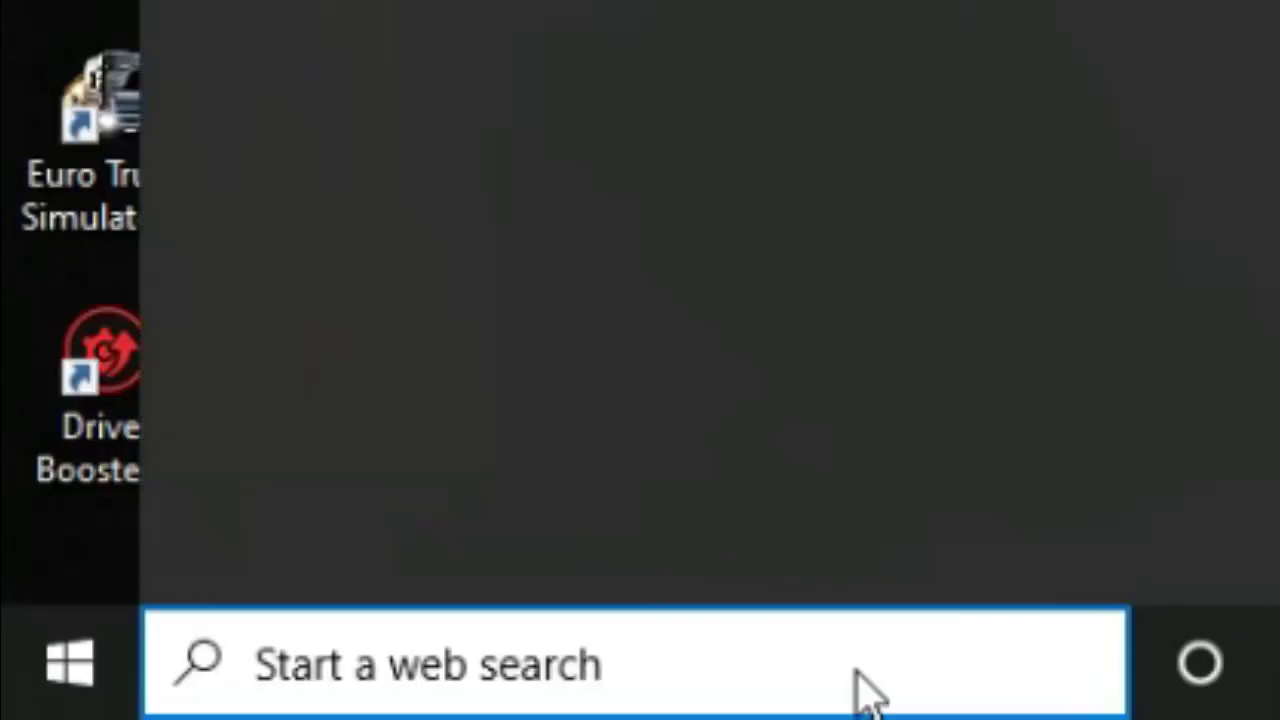
text(cm)
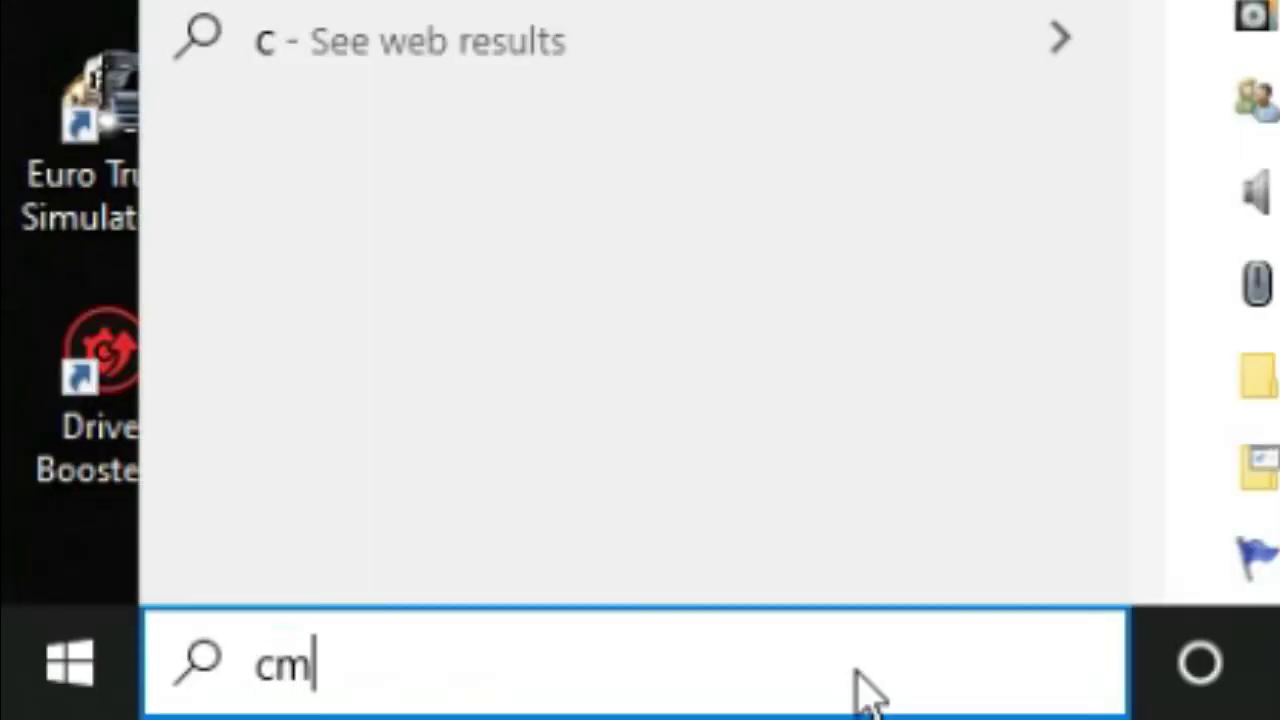
text(d)
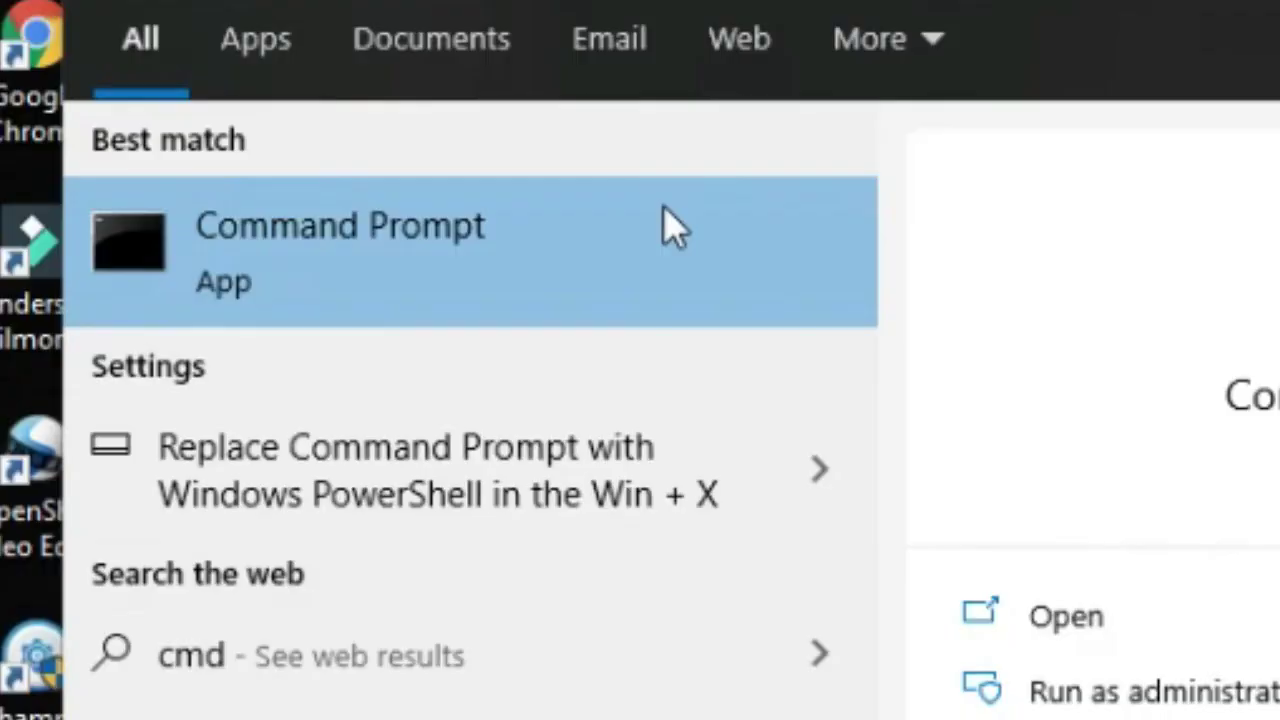
right_click(510, 282)
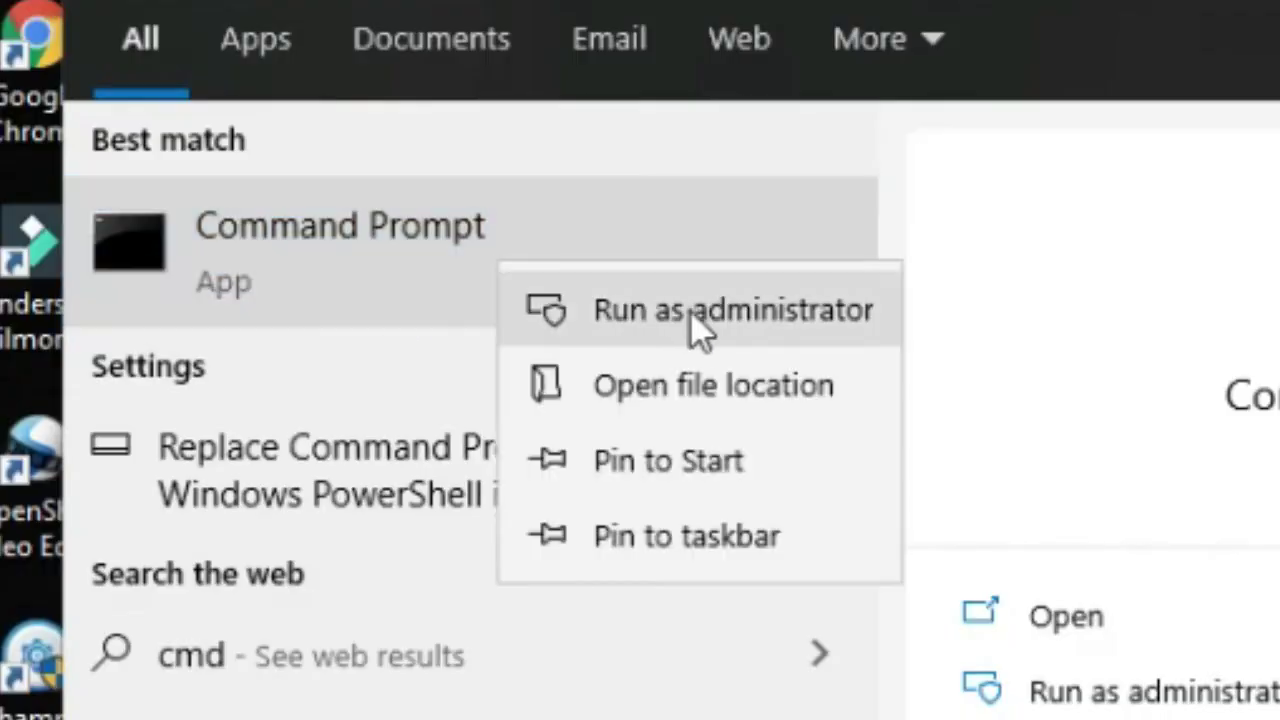
click(804, 324)
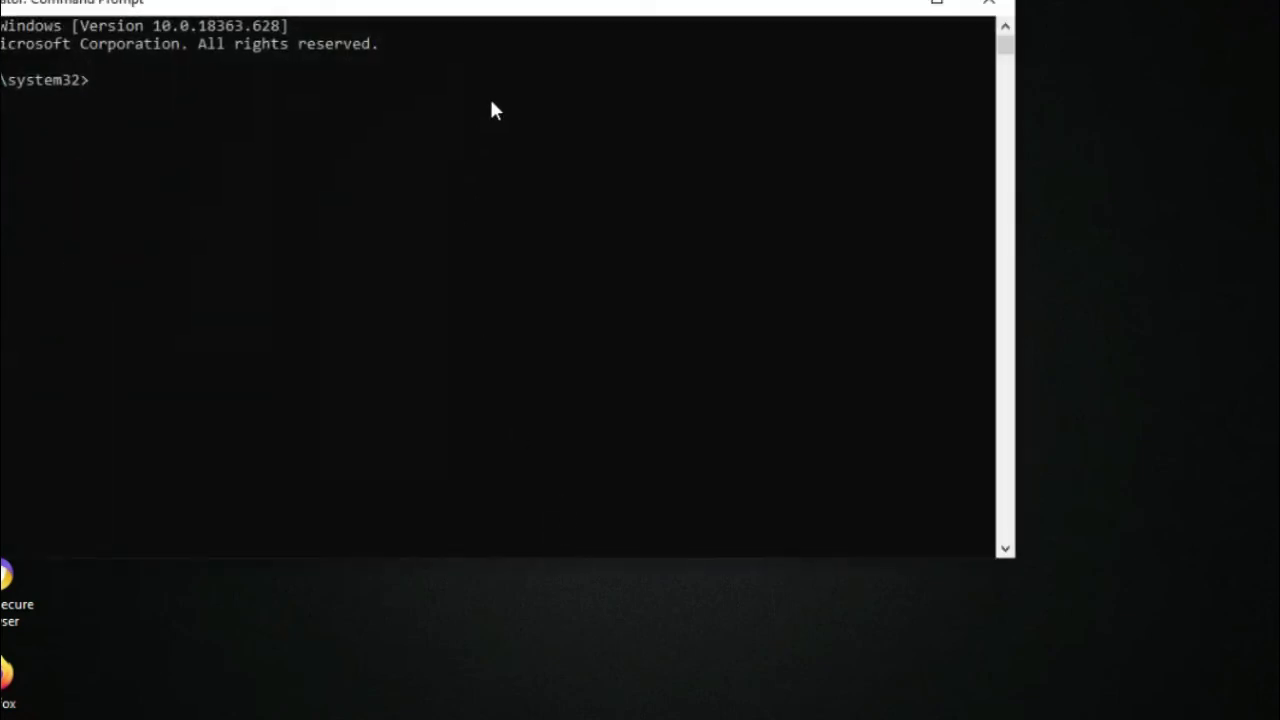
drag(500, 8, 737, 92)
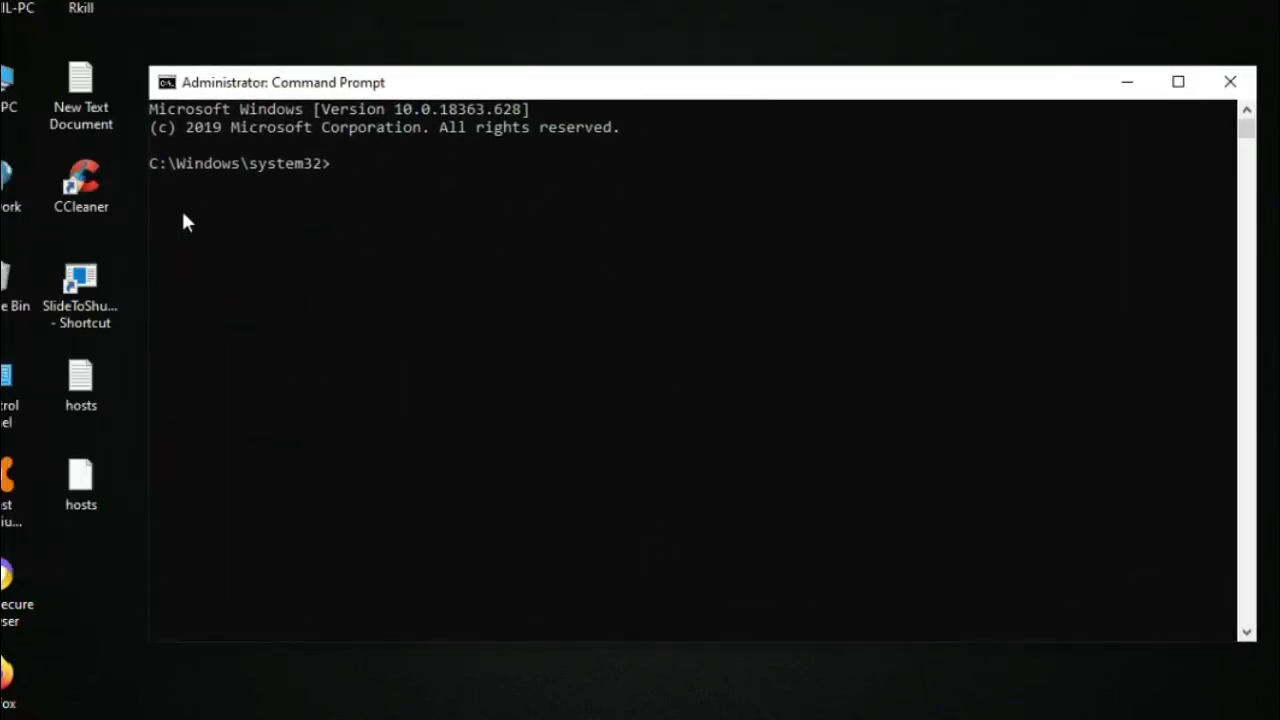
Open New Text Document from the desktop and copy the command del /q/f/s %TEMP%\* from it
double_click(79, 110)
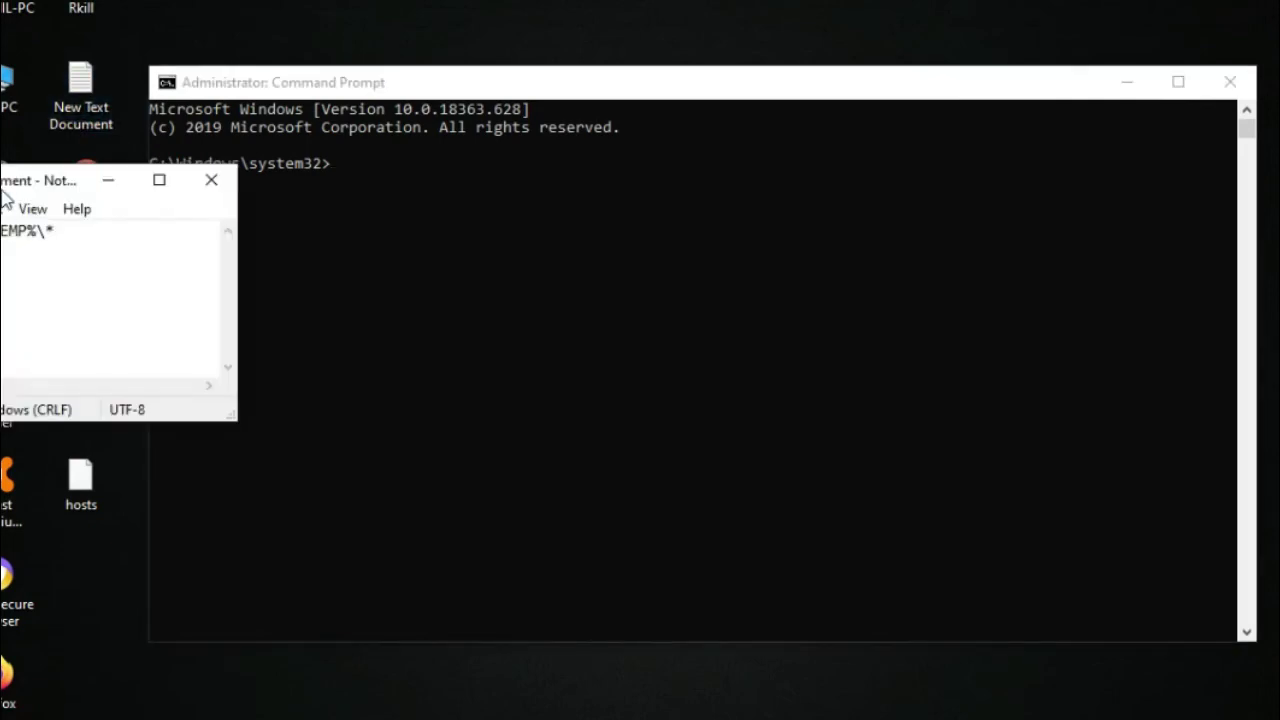
drag(3, 195, 486, 309)
click(475, 365)
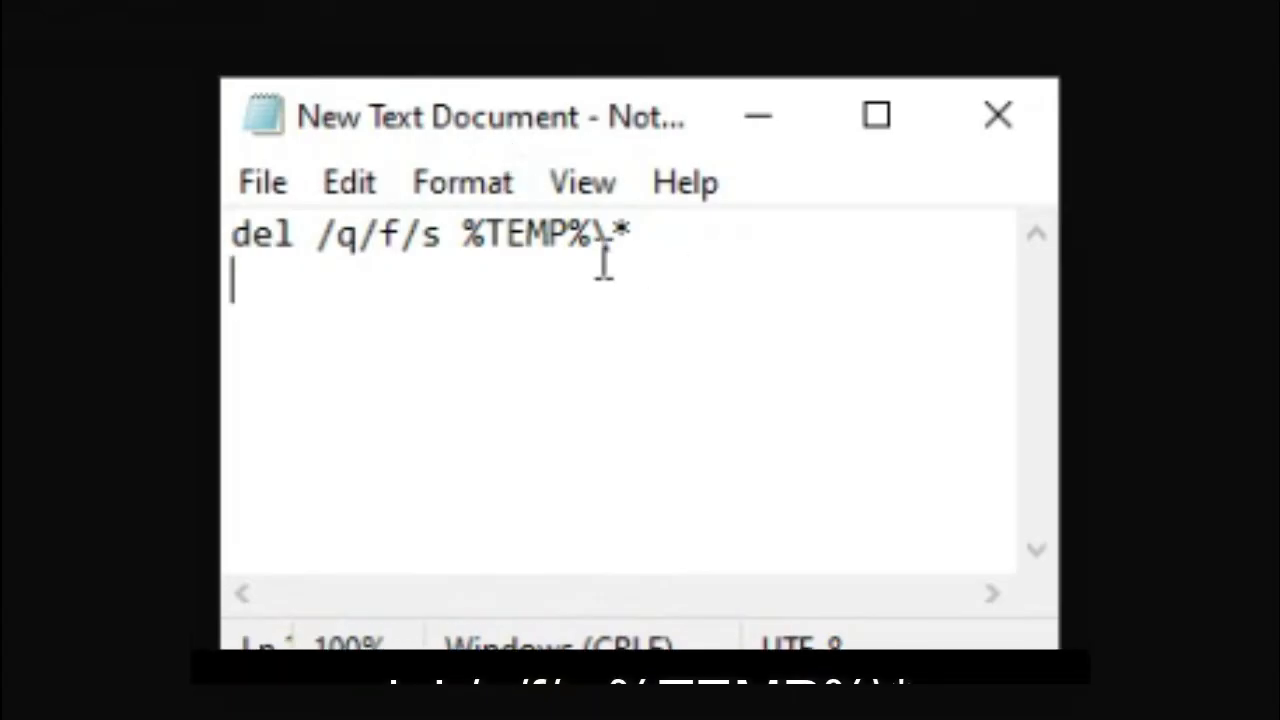
drag(630, 238, 229, 251)
key(ctrl+c)
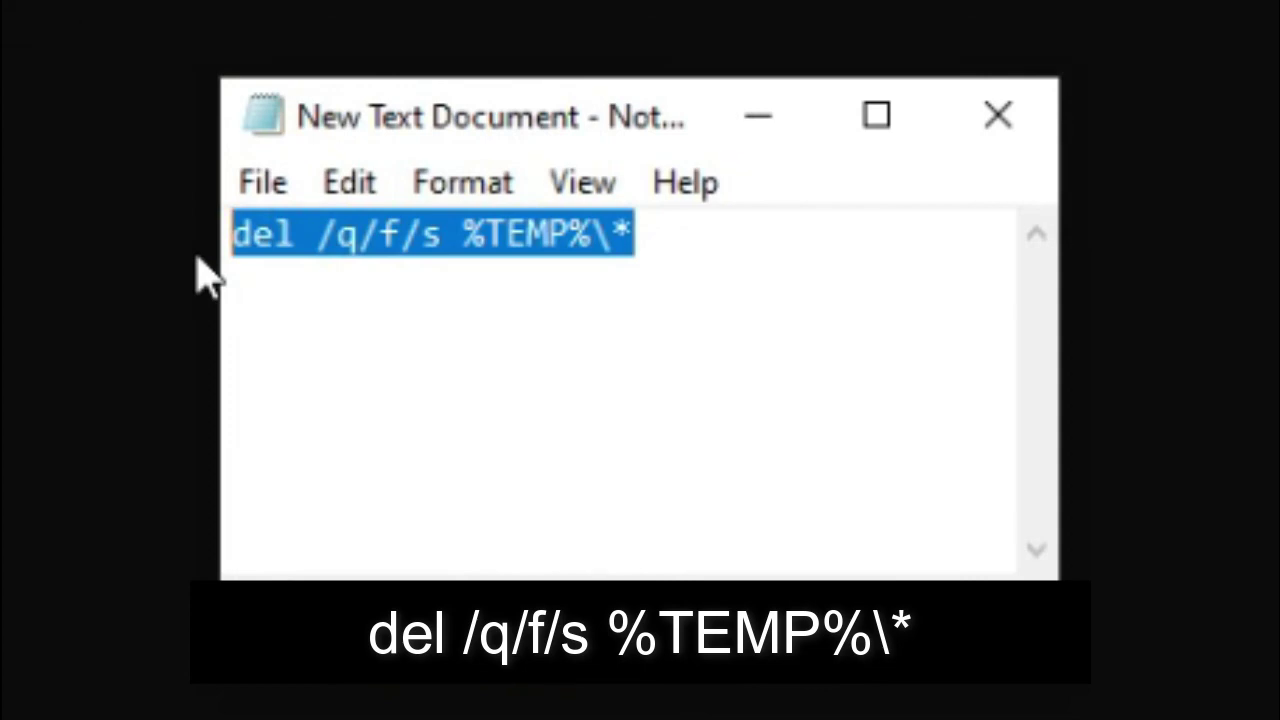
click(728, 266)
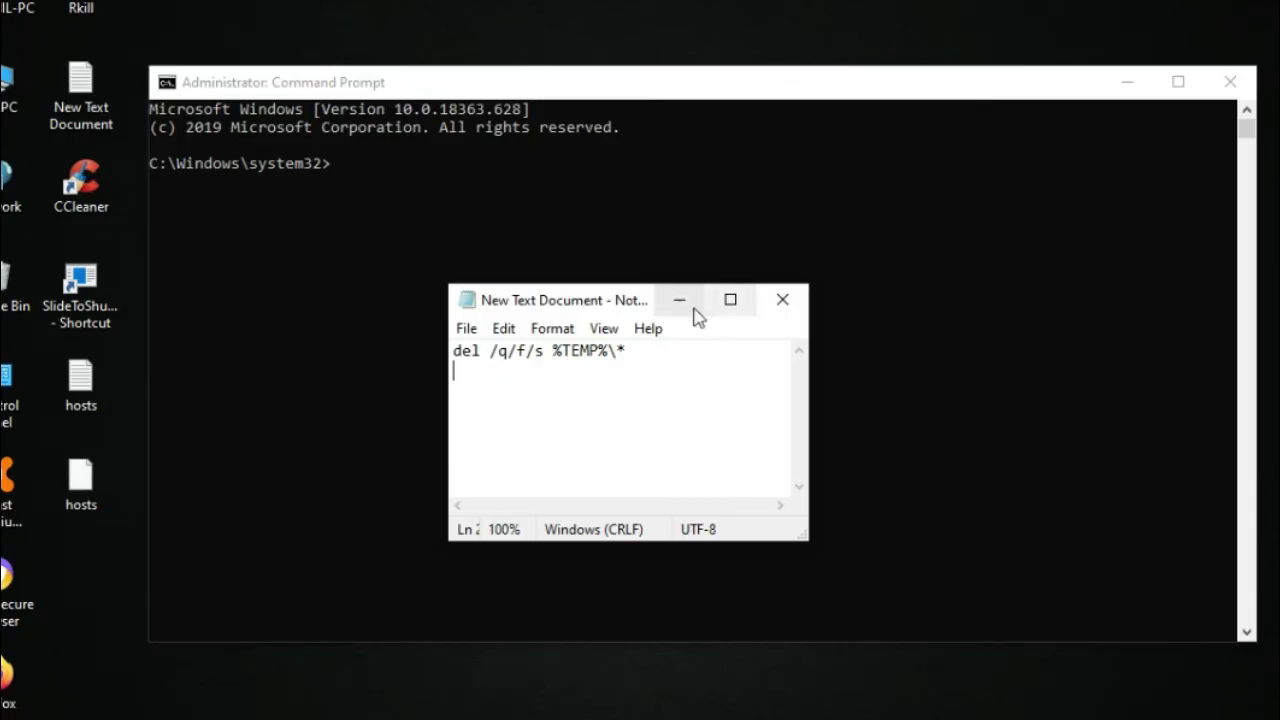
Minimize the text document and run the copied command del /q/f/s %TEMP%\* in the administrator Command Prompt
click(690, 305)
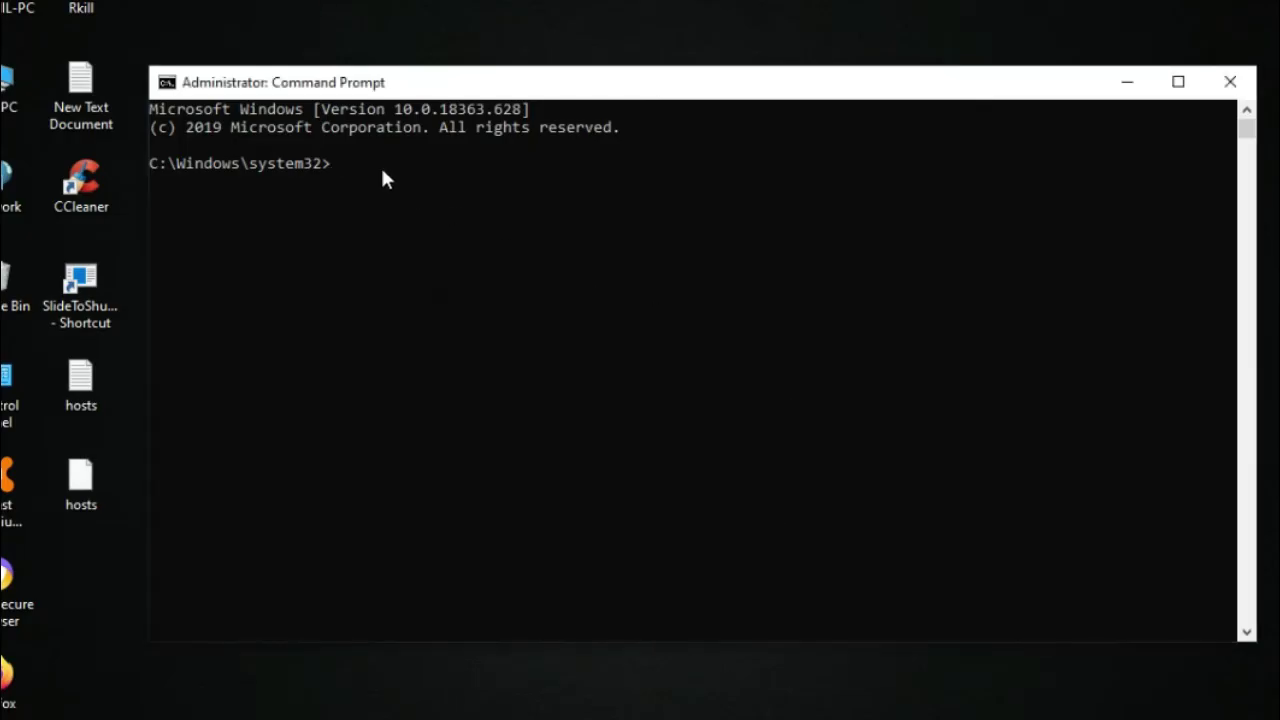
key(ctrl+v)
key(Return)
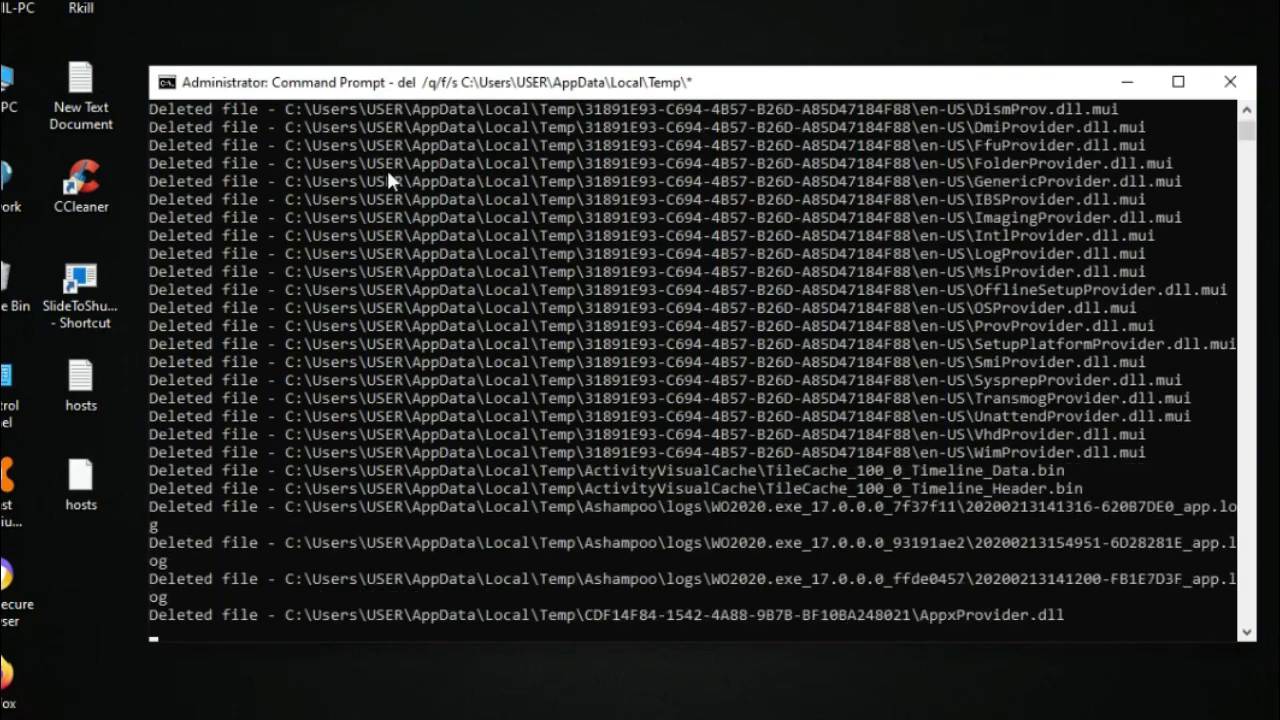
scroll(652, 458, down, 2)
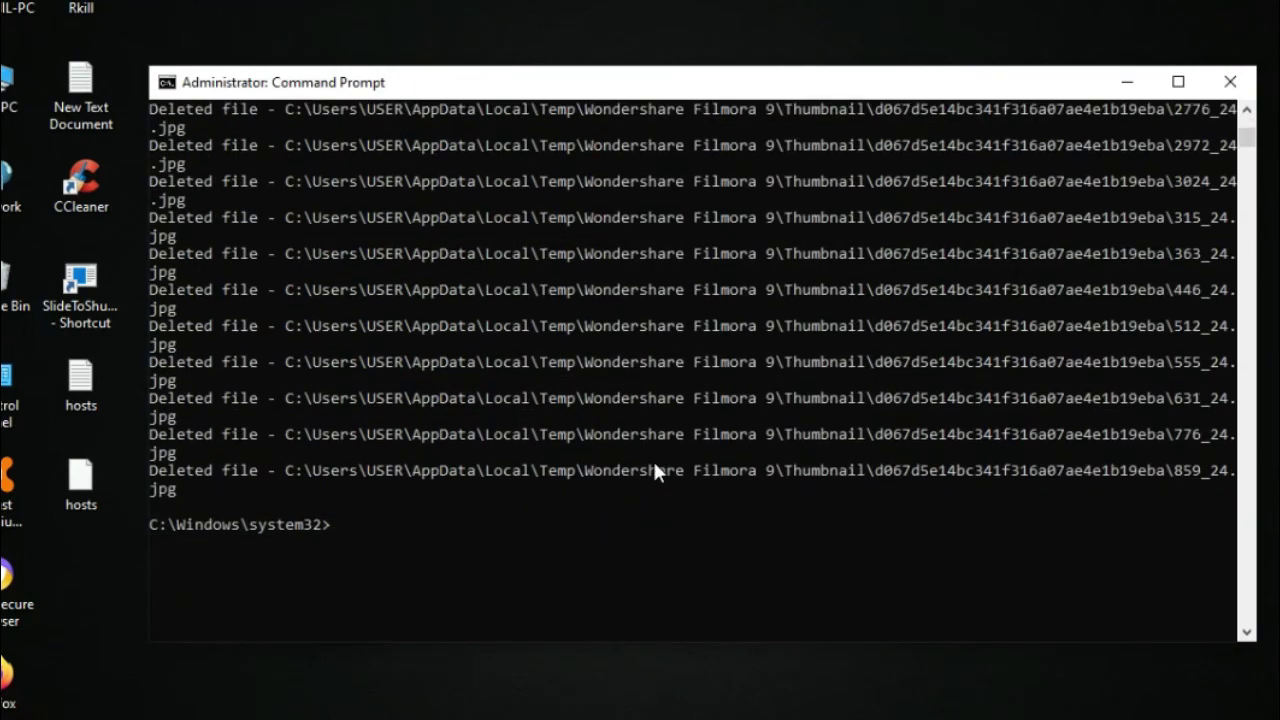
scroll(646, 469, up, 10)
scroll(642, 468, up, 2)
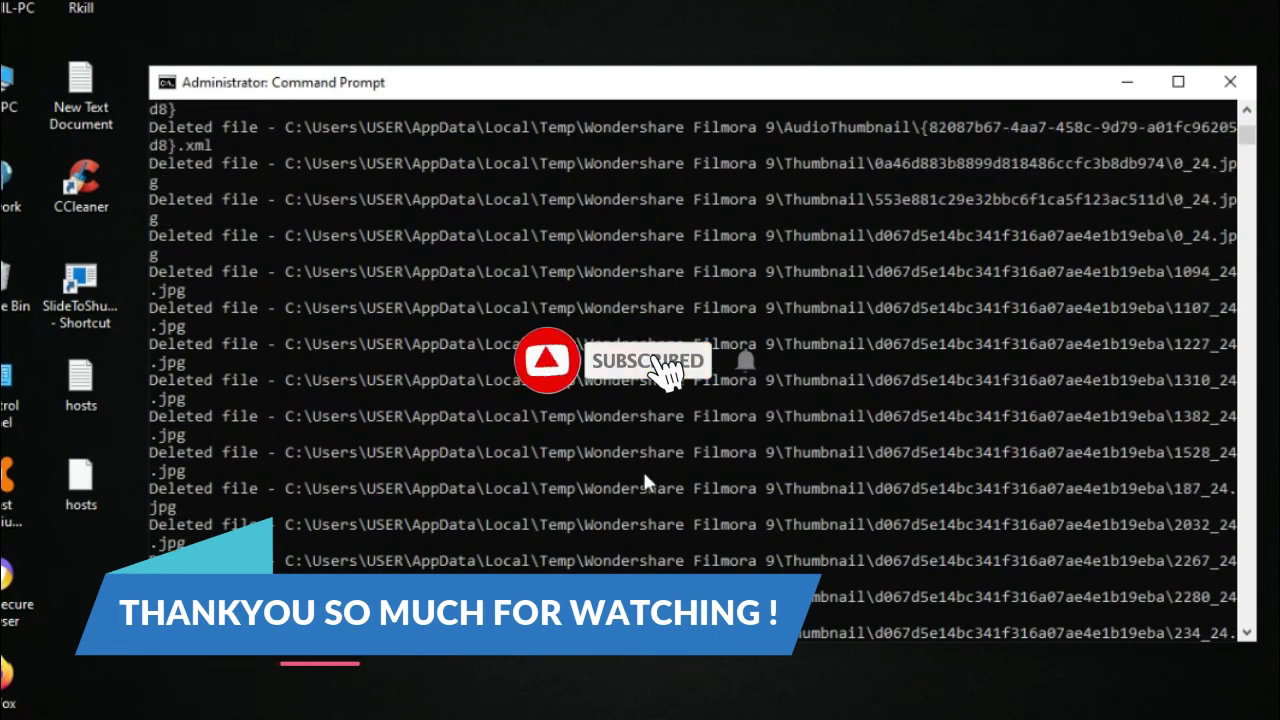
scroll(642, 468, down, 15)
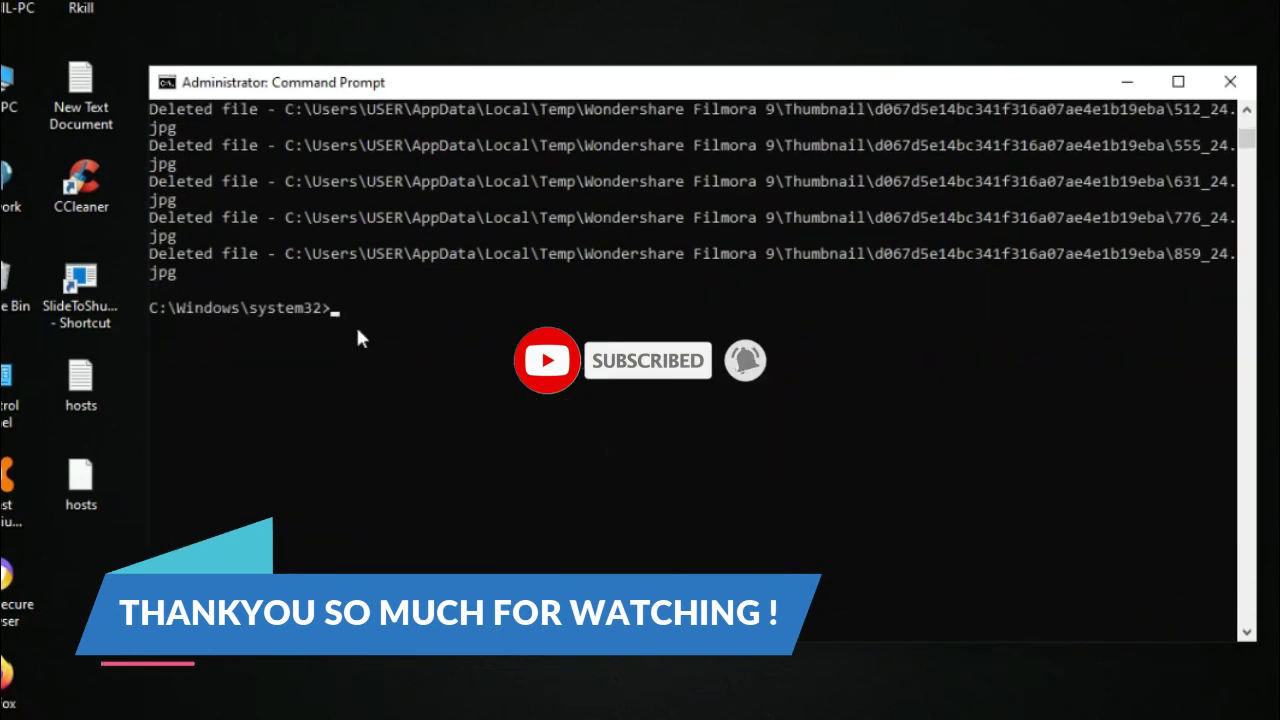